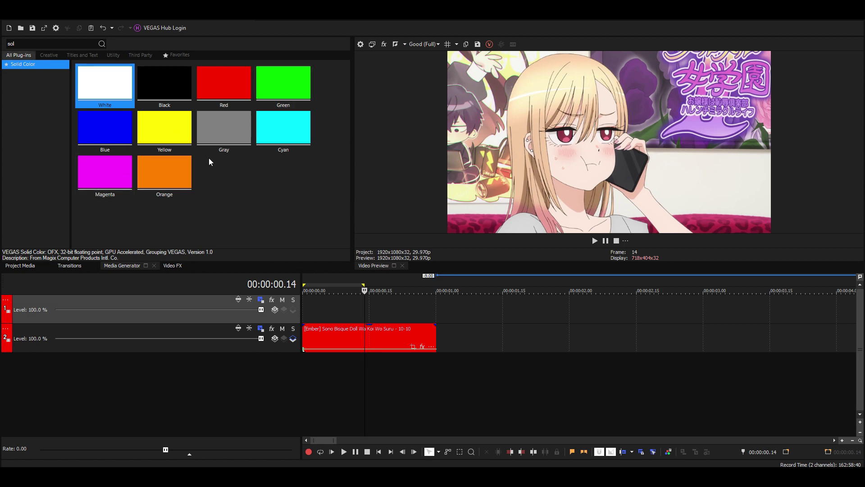
Add a white Solid Color to the empty track above the anime clip and trim its end to match the clip's end
left_click_drag(100, 81, 448, 301)
left_click(486, 25)
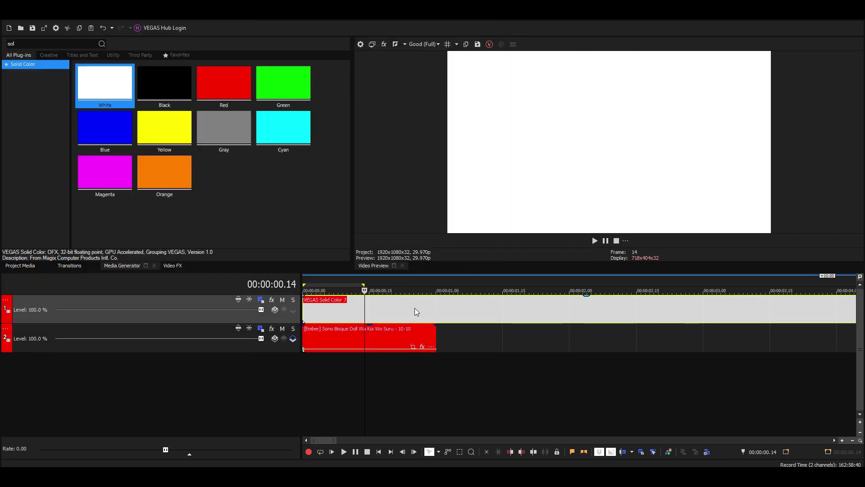
left_click(434, 315)
key("alt+]")
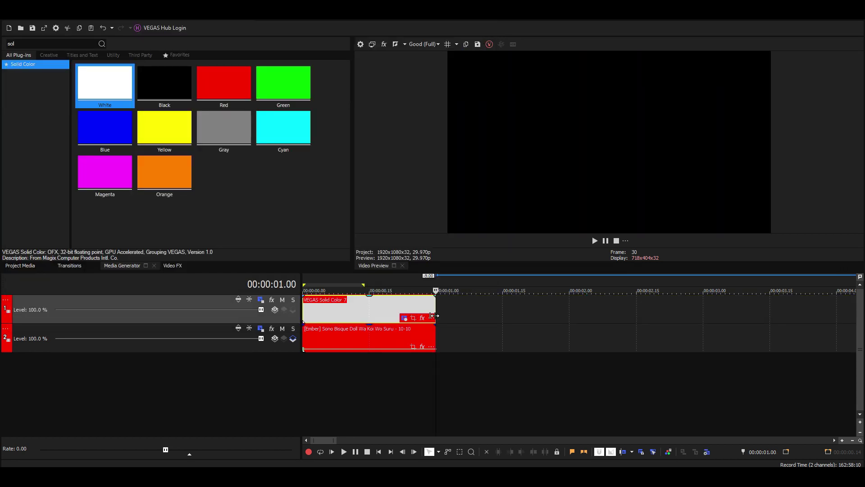
Set the compositing mode of the solid color's track to Multiply (Mask)
left_click(355, 316)
left_click(275, 310)
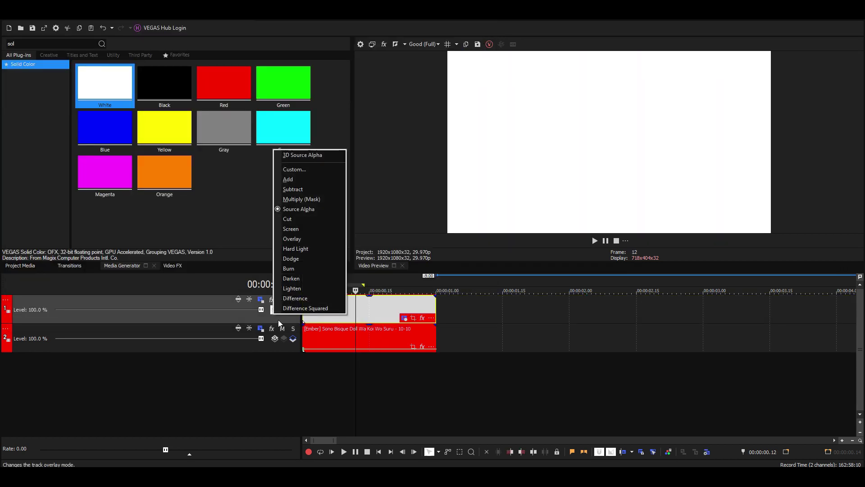
left_click(317, 195)
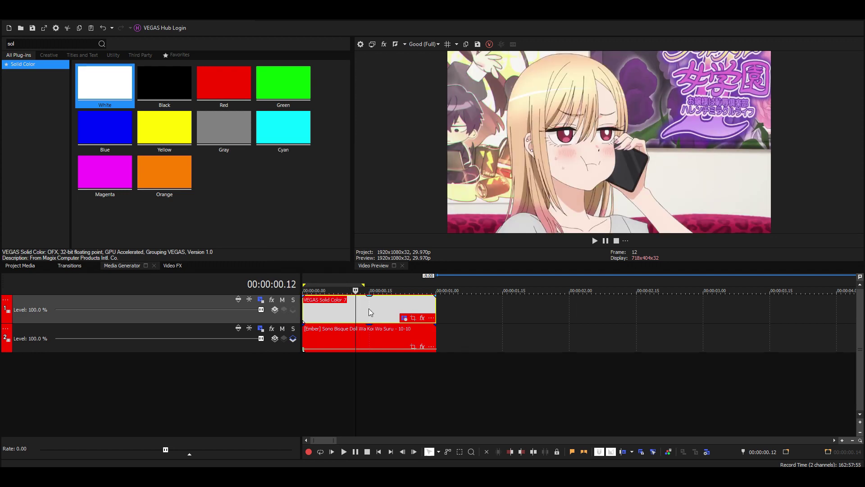
Apply the default Cookie Cutter effect to the solid color event and set its circle Size to 0.200
left_click(373, 312)
left_click(172, 266)
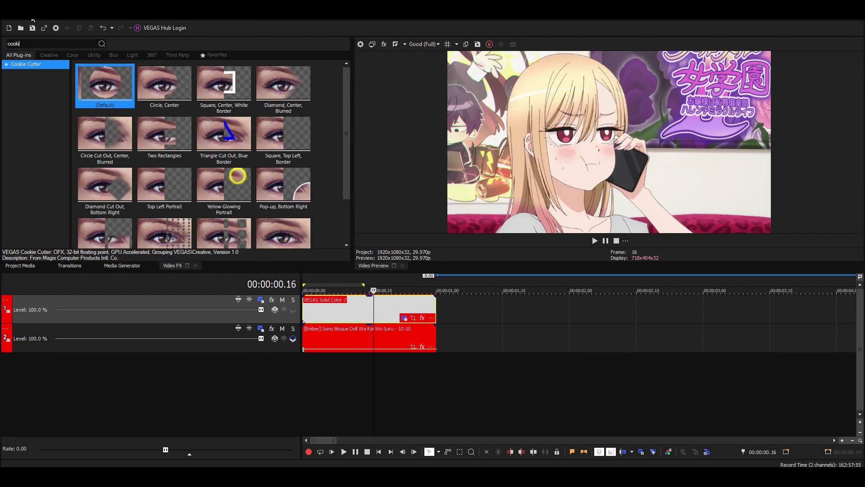
left_click_drag(100, 96, 385, 308)
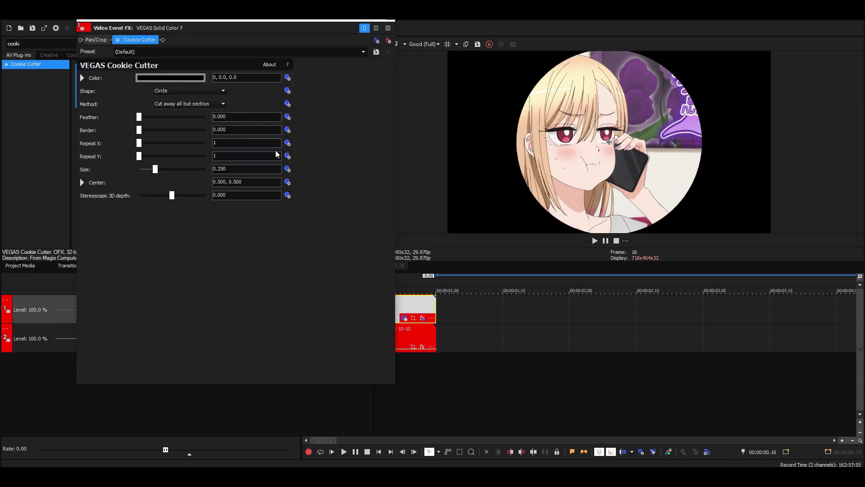
type("00")
key("Return")
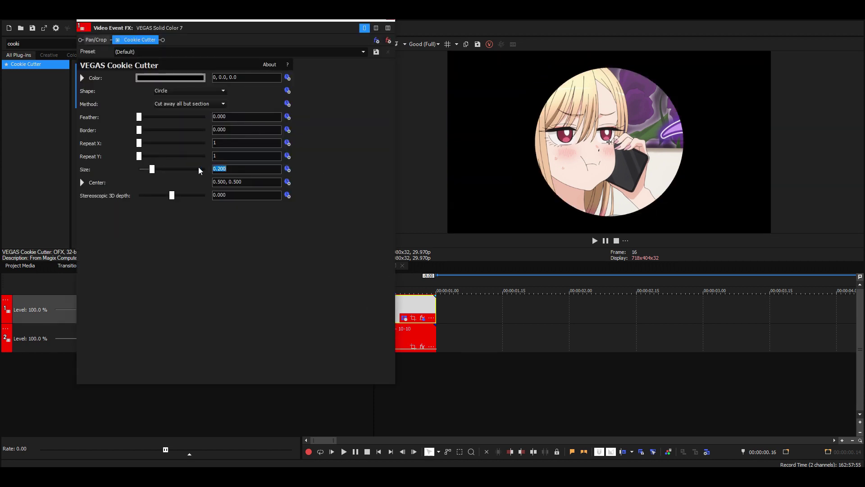
Animate the Cookie Cutter Size with keyframes from 0.000 at the event's start to 0.200 near its end
left_click(287, 169)
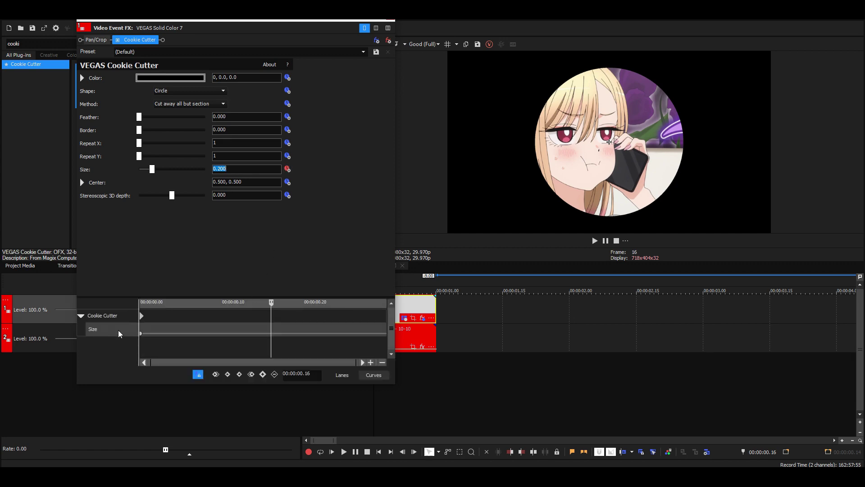
left_click_drag(400, 336, 378, 338)
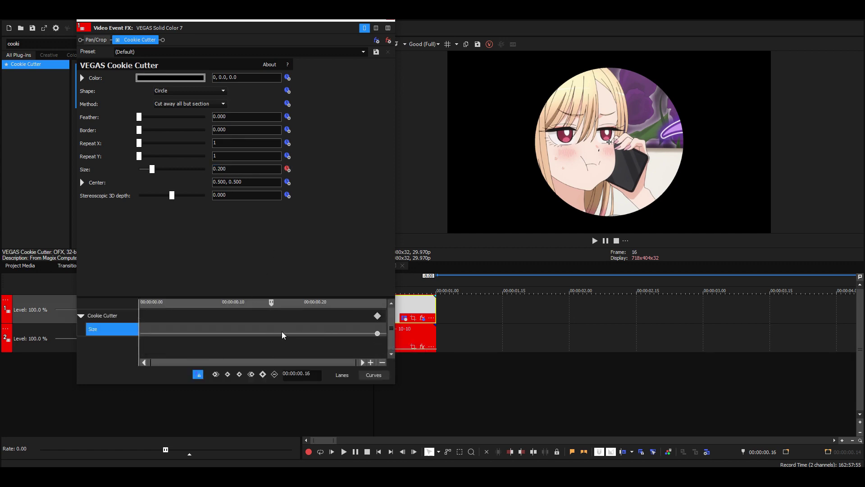
left_click(140, 333)
left_click_drag(152, 170, 137, 170)
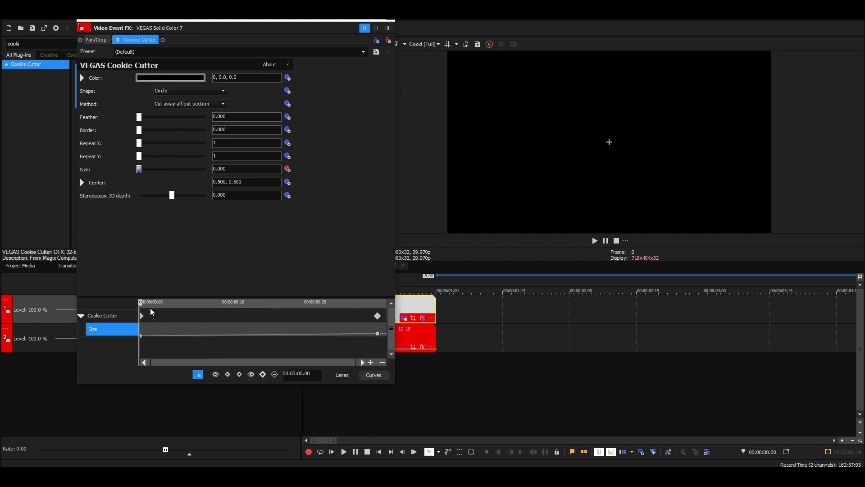
Change the interpolation of the first Size keyframe, scrub through the animation and close the effect window
right_click(142, 335)
left_click(176, 275)
left_click_drag(170, 330, 370, 329)
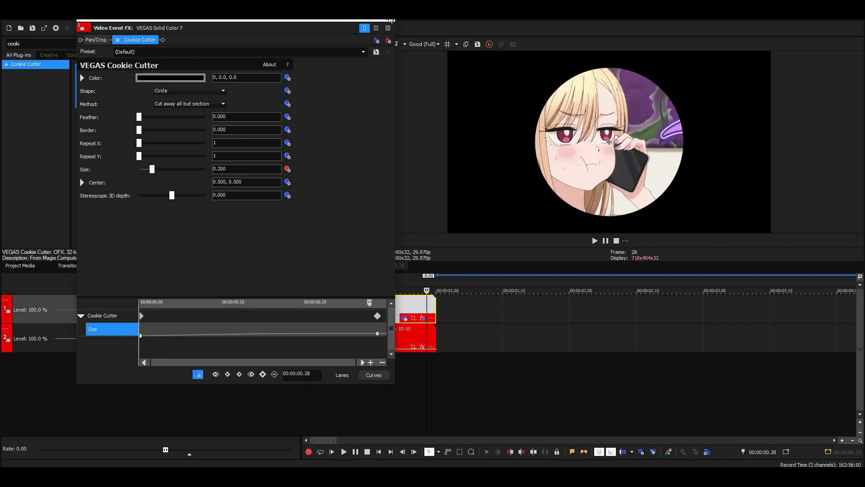
left_click(391, 20)
Play the timeline from the start to review the growing circle mask
left_click(307, 280)
key("space")
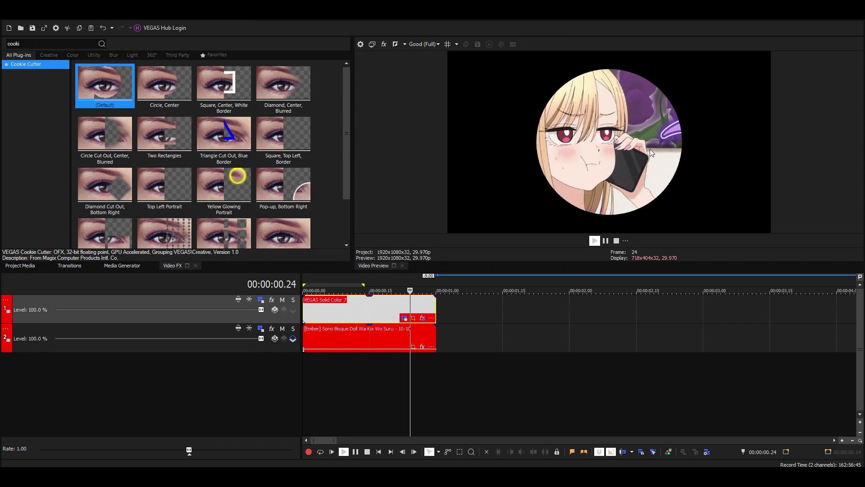
key("space")
key("space")
key("space")
Find the uni.Ecto effect and apply its default preset to the solid color event, with the playhead at frame 13
left_click(359, 308)
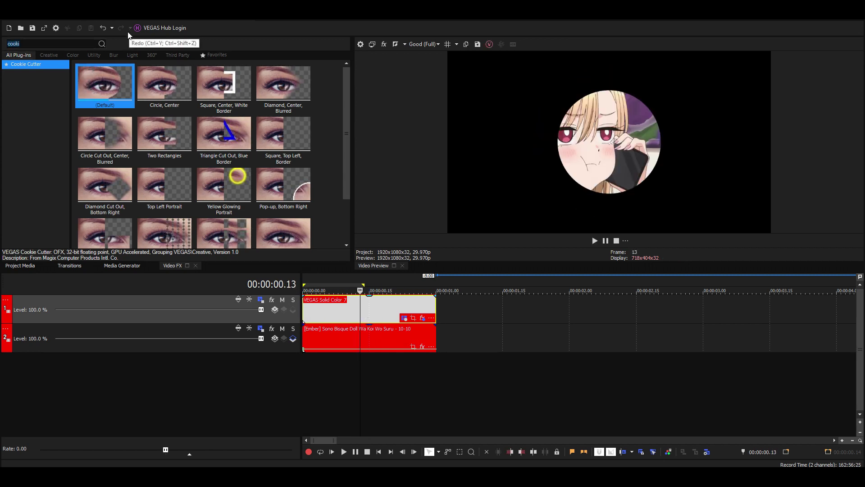
type("ecto")
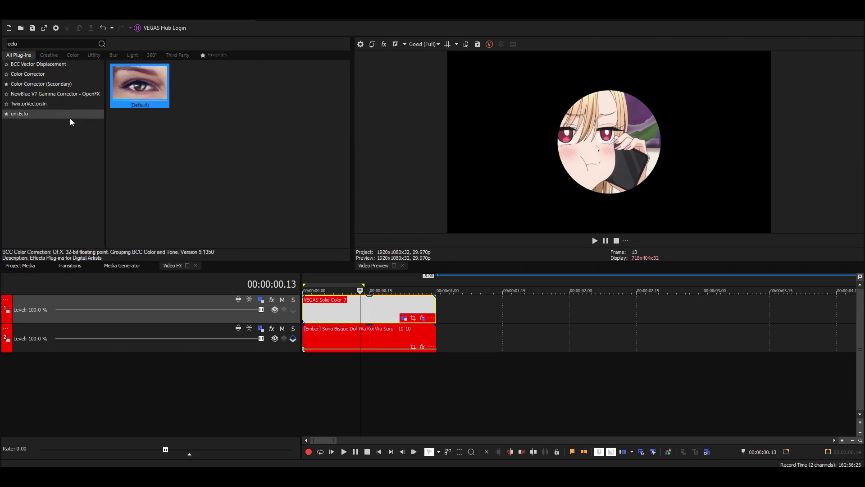
left_click(70, 117)
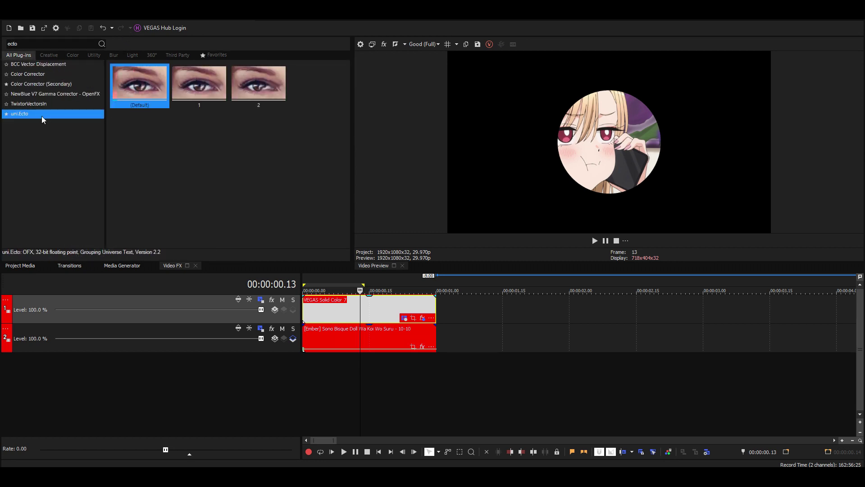
left_click_drag(133, 77, 380, 311)
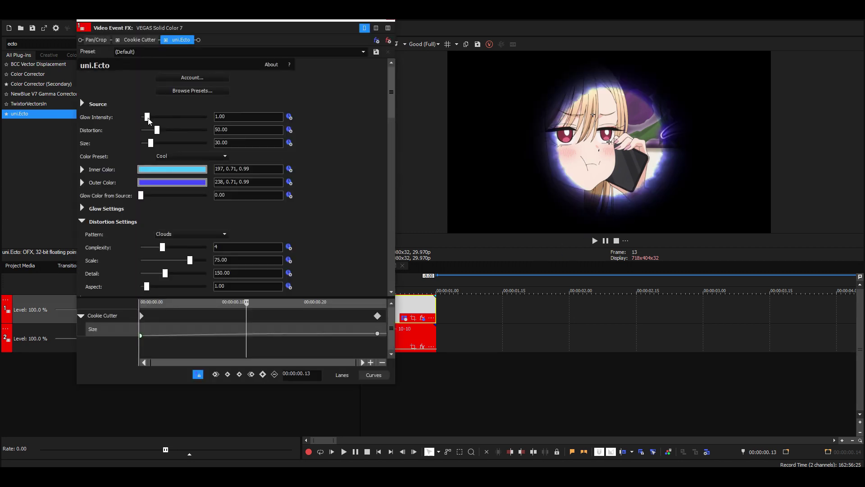
Remove the uni.Ecto glow by setting Glow Intensity and Post Glow to 0
left_click_drag(147, 117, 139, 117)
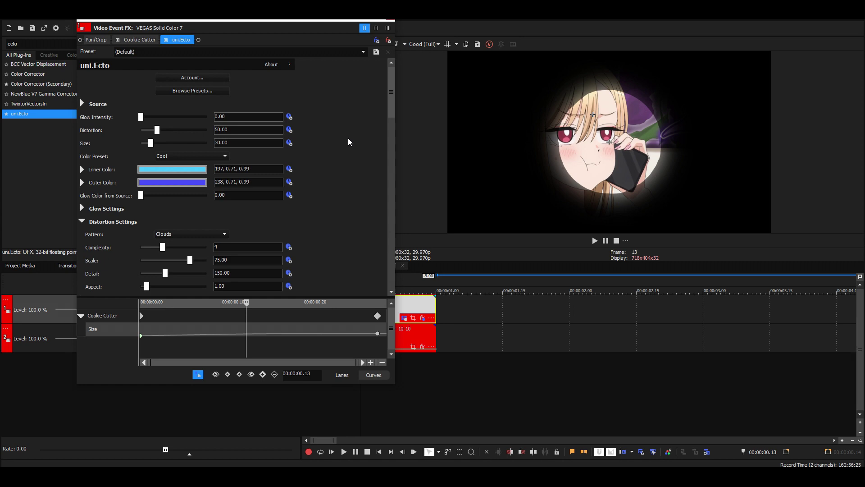
left_click(82, 209)
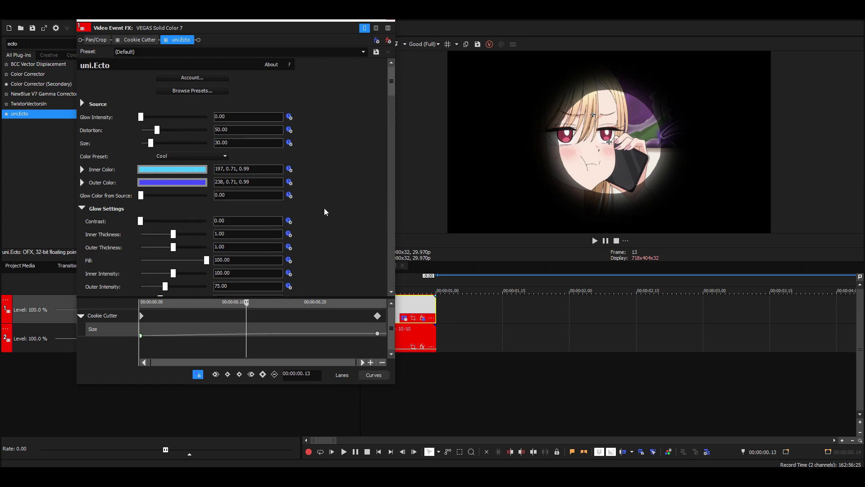
scroll(353, 195, "down", 3)
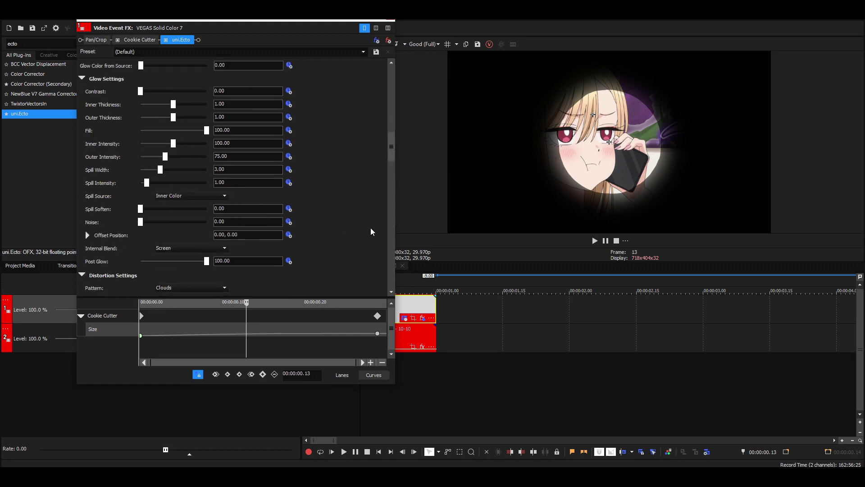
scroll(373, 233, "down", 1)
left_click_drag(208, 229, 140, 229)
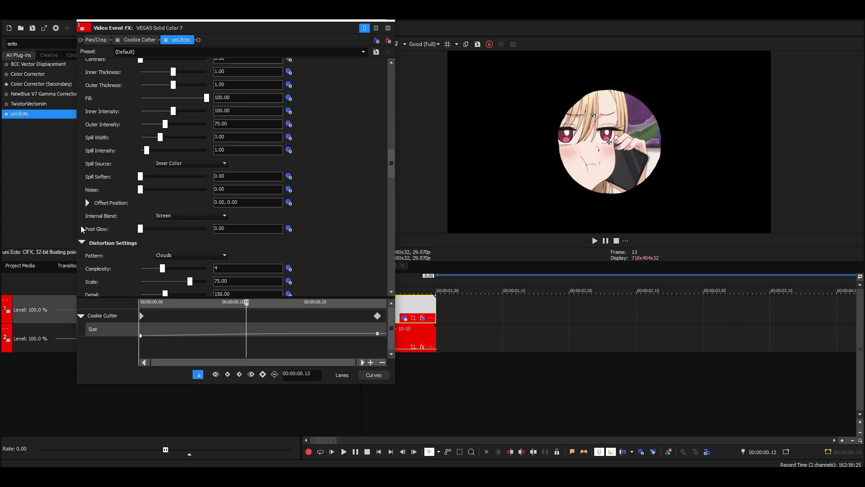
Set the uni.Ecto Distortion to 75 and Size to 75
scroll(386, 117, "up", 3)
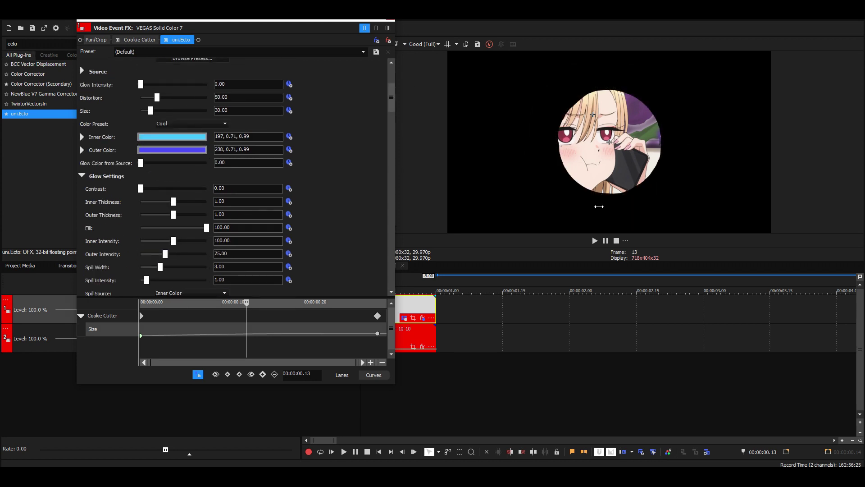
scroll(361, 157, "up", 1)
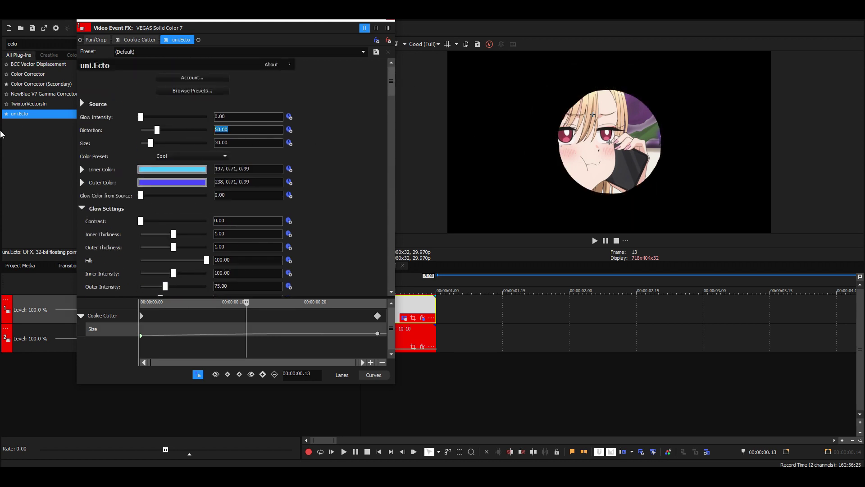
type("5")
key("Tab")
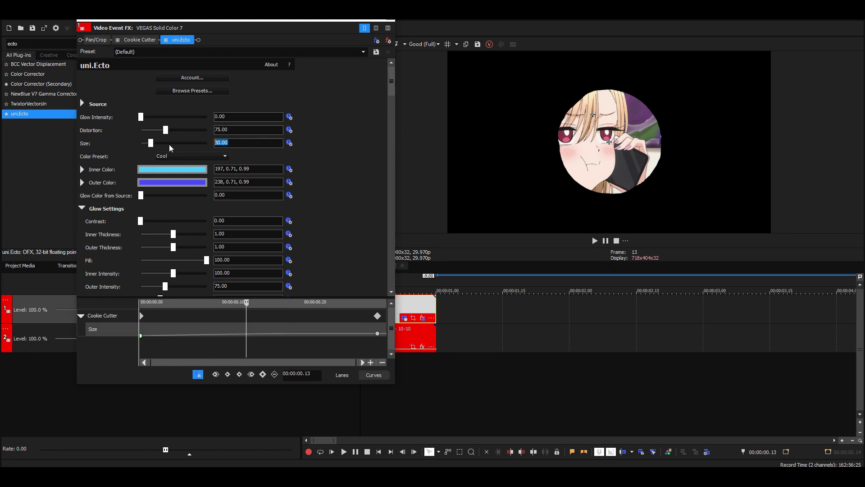
type("75")
key("Return")
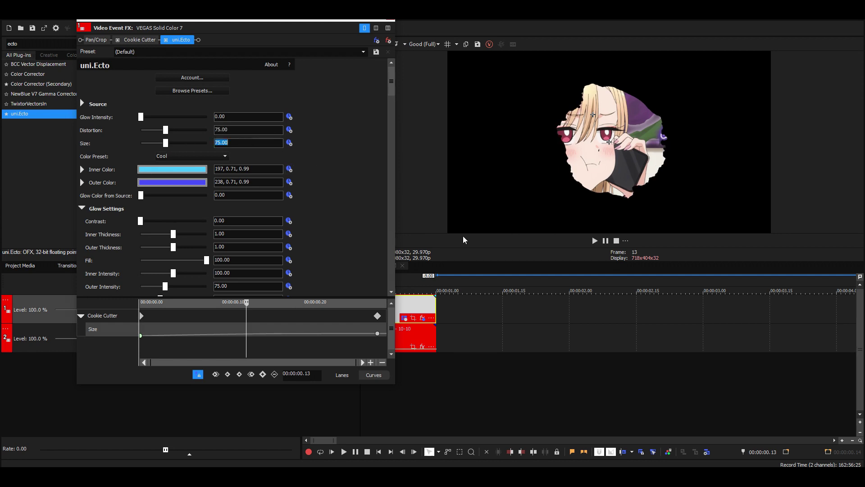
Try the Plasma distortion pattern for uni.Ecto and switch back to Clouds
scroll(347, 193, "down", 7)
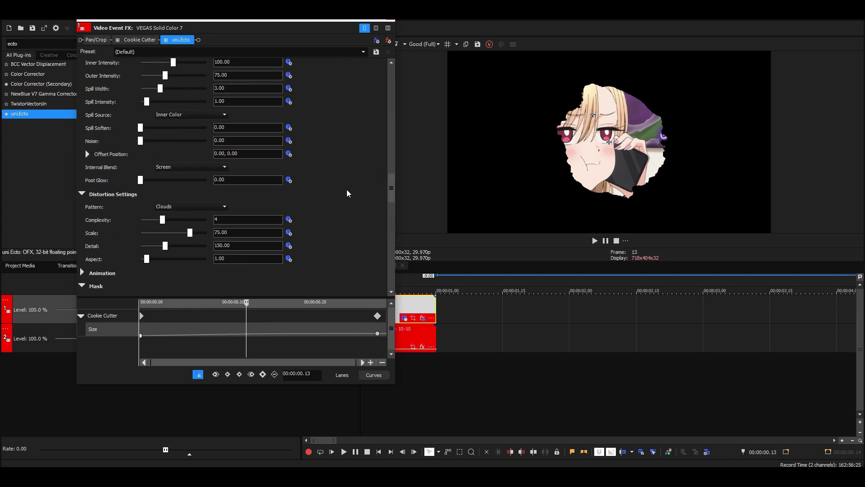
scroll(350, 219, "down", 1)
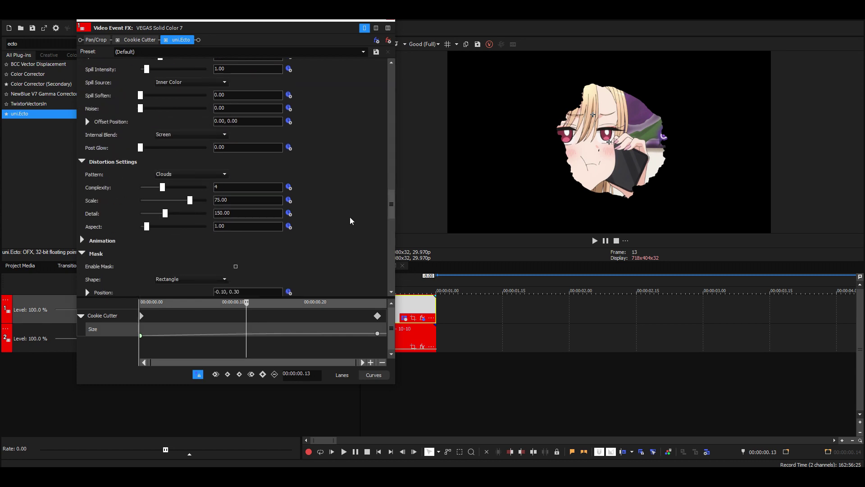
left_click(174, 175)
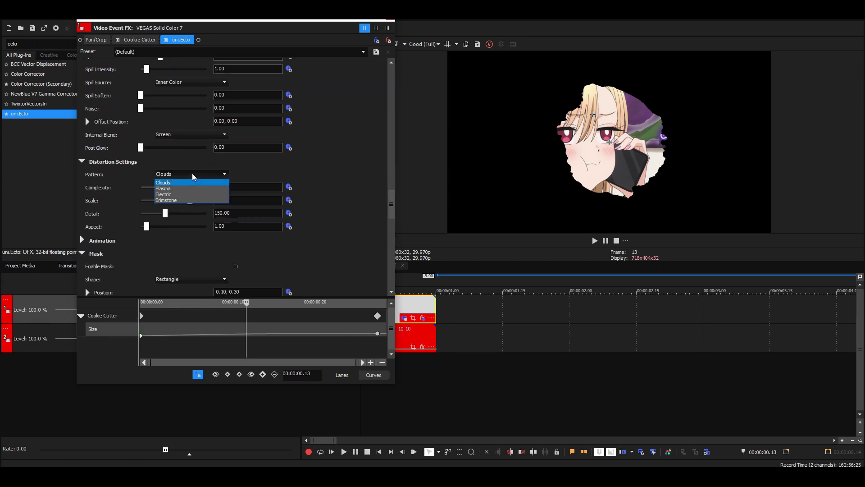
left_click(177, 189)
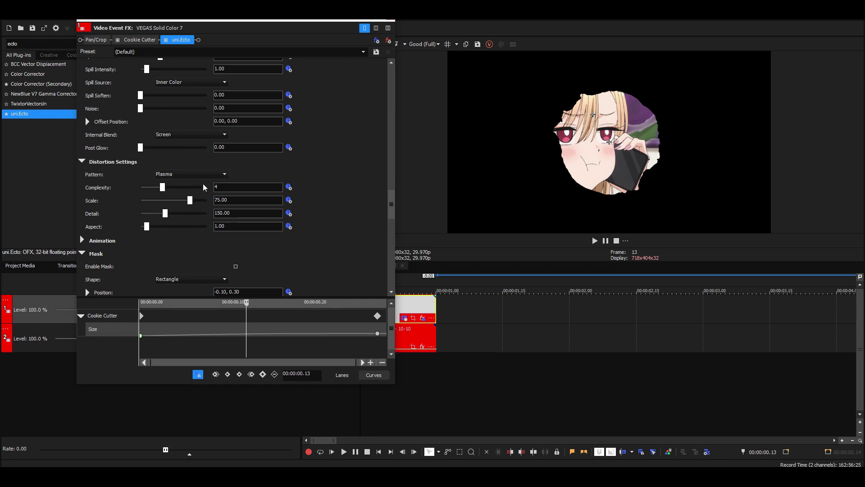
left_click(188, 175)
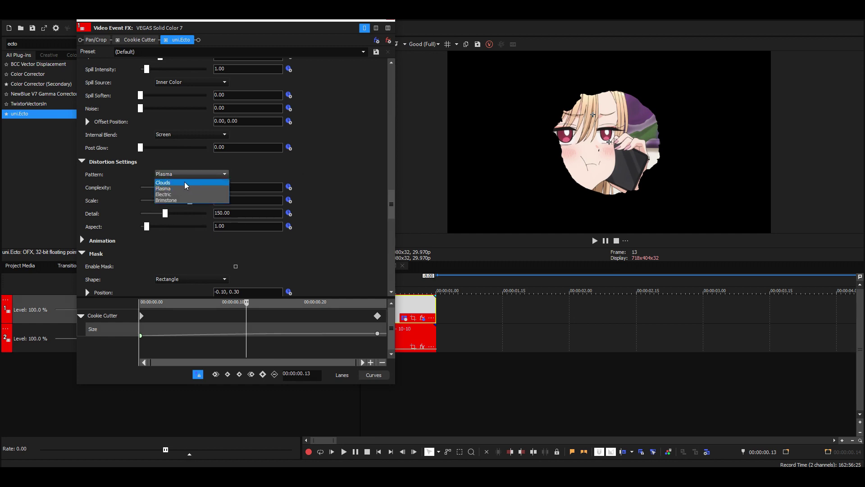
left_click(186, 183)
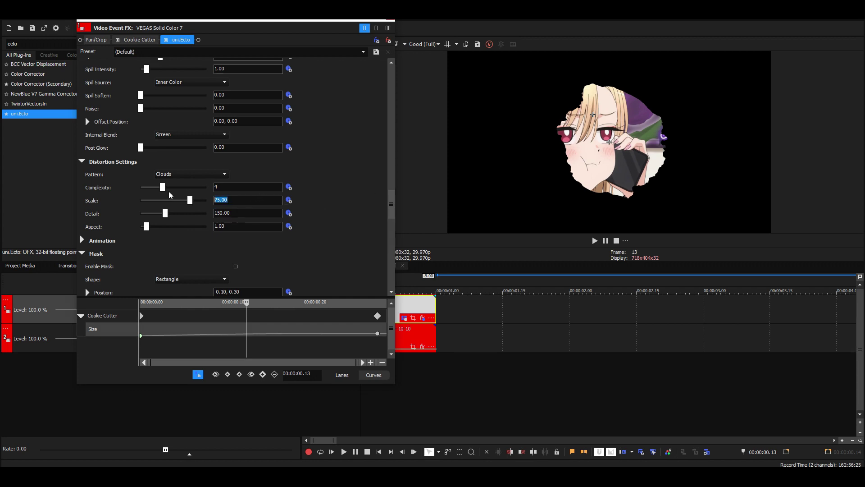
Set the uni.Ecto distortion Complexity to 10 and Scale to 50
left_click_drag(162, 187, 210, 188)
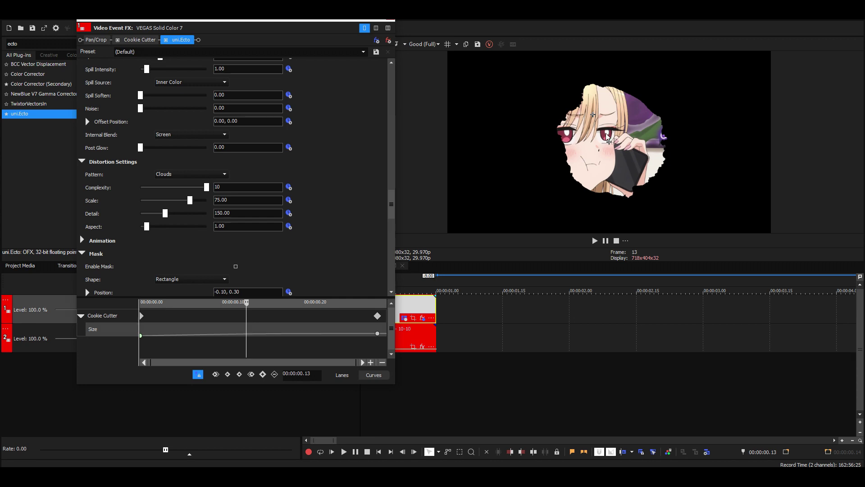
left_click(273, 198)
key("Return")
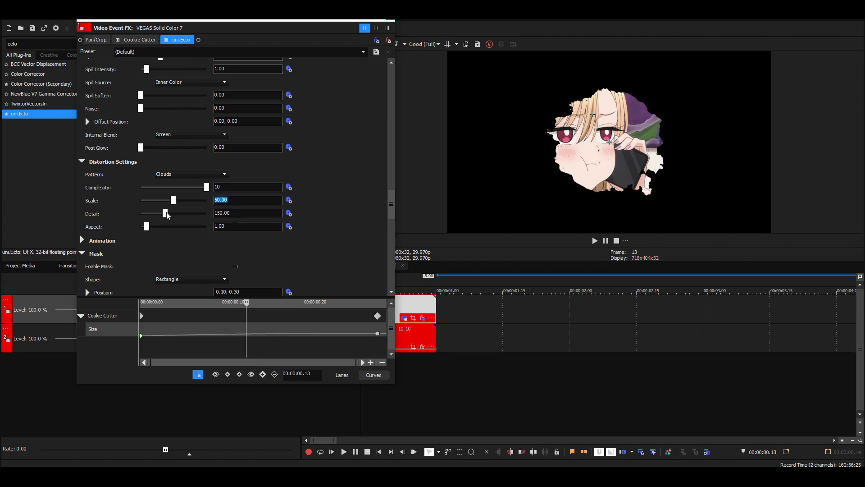
Try distortion Detail values of 400 and 100 in uni.Ecto and settle on 200
left_click_drag(167, 214, 251, 221)
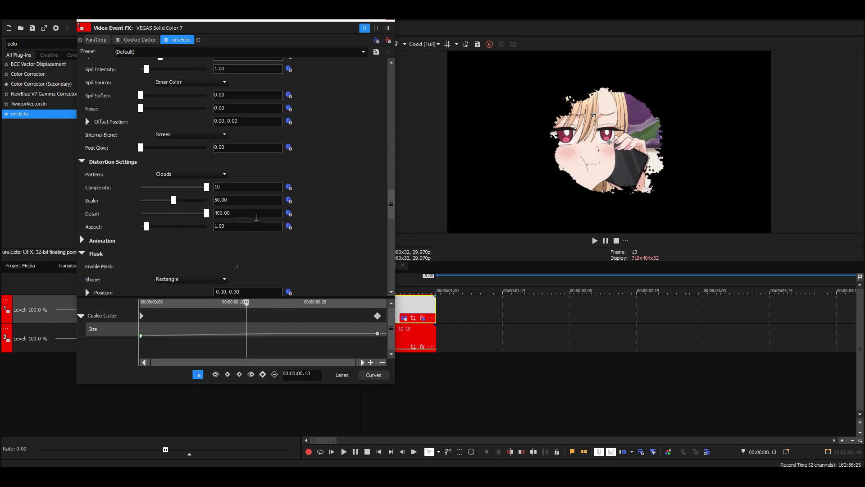
type("100")
key("Return")
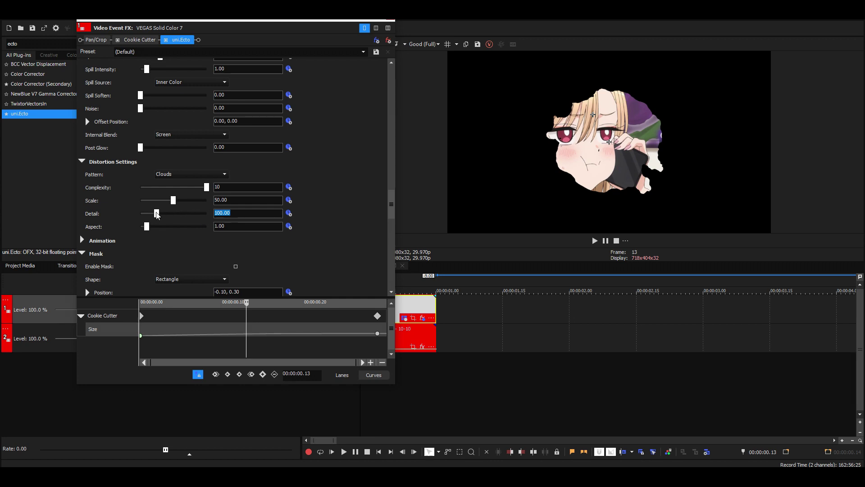
type("200")
key("Return")
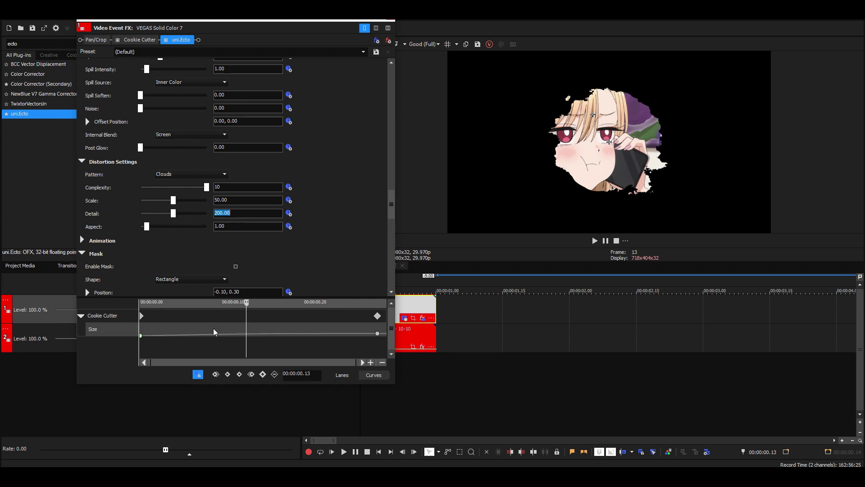
Set the Flow and Evolution of the uni.Ecto animation to 0 for the circular reveal
left_click_drag(214, 332, 363, 331)
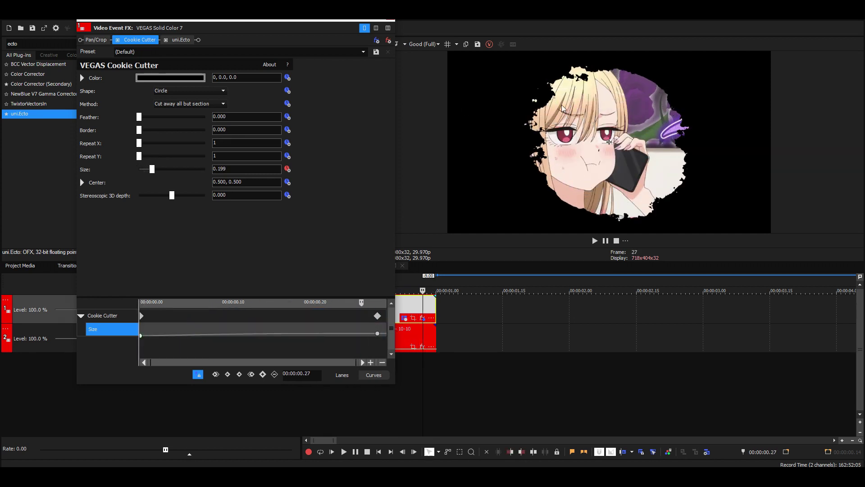
left_click(181, 39)
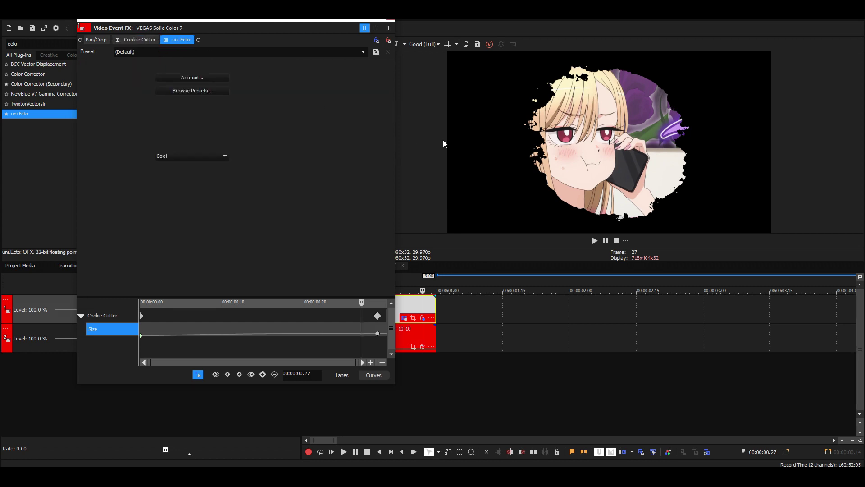
scroll(366, 200, "down", 8)
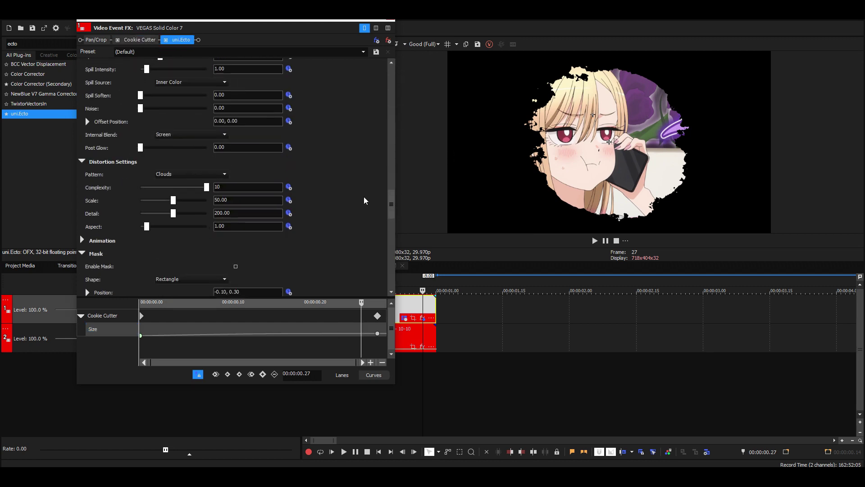
left_click_drag(317, 332, 353, 329)
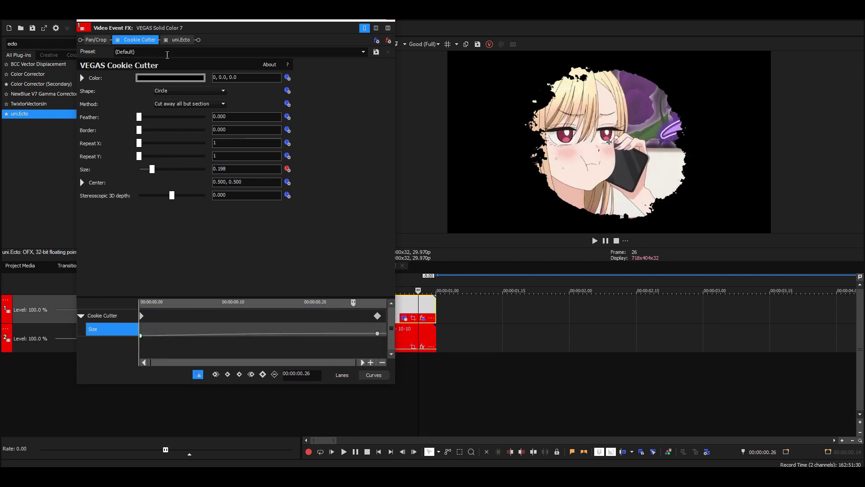
left_click(179, 40)
scroll(355, 171, "down", 8)
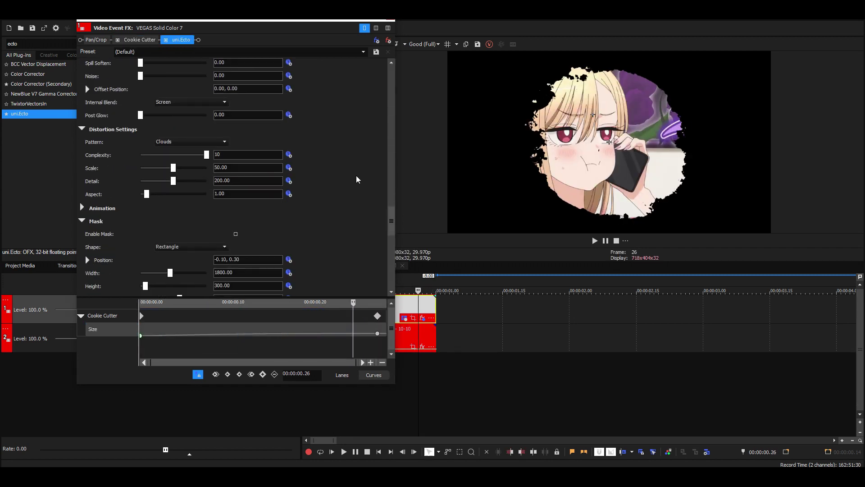
left_click(96, 210)
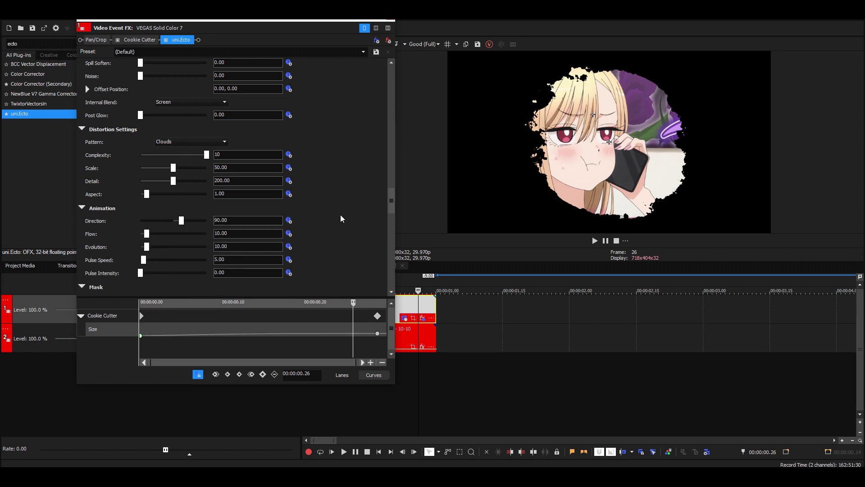
scroll(292, 205, "down", 1)
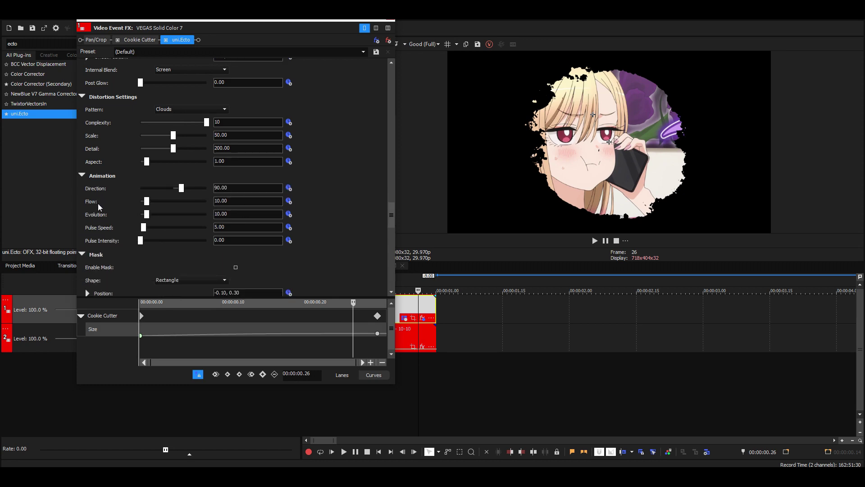
left_click(250, 199)
left_click(244, 210)
type("0")
key("Return")
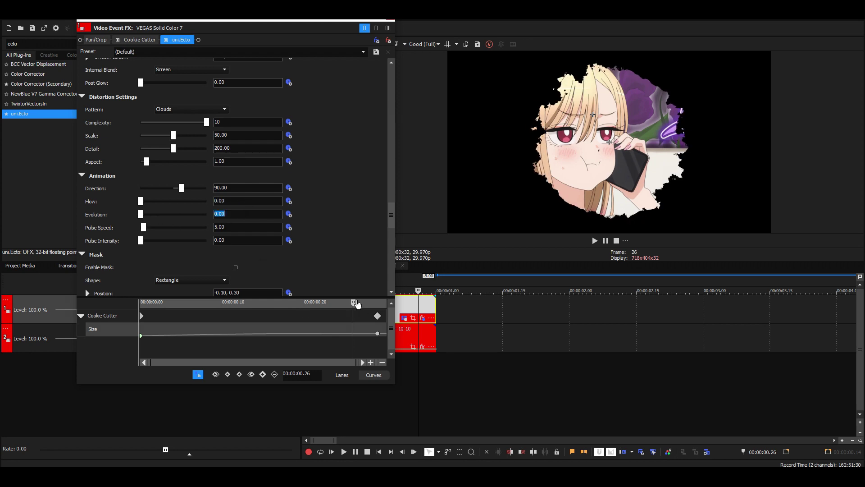
Close the effect settings and play back the distorted circular reveal from the start of the timeline
left_click_drag(357, 304, 357, 332)
left_click(389, 21)
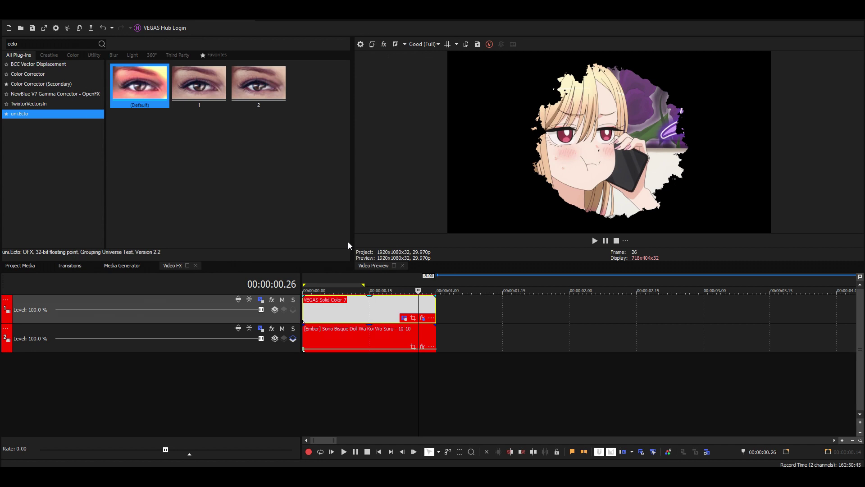
left_click(307, 274)
key("space")
key("space")
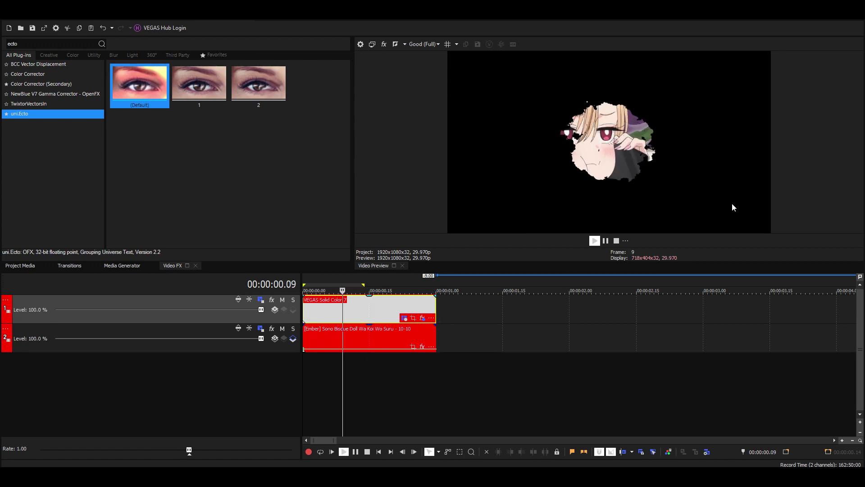
key("space")
left_click(391, 315)
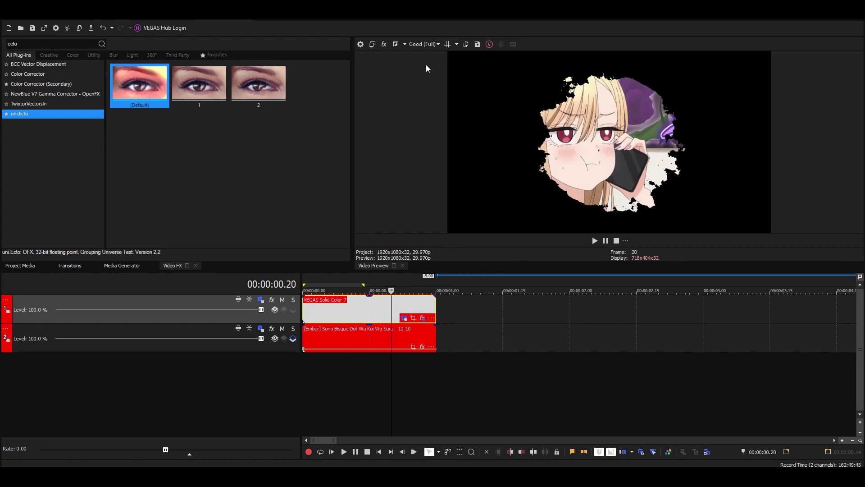
Insert two new video tracks above the existing solid color and anime clip
left_click(460, 306)
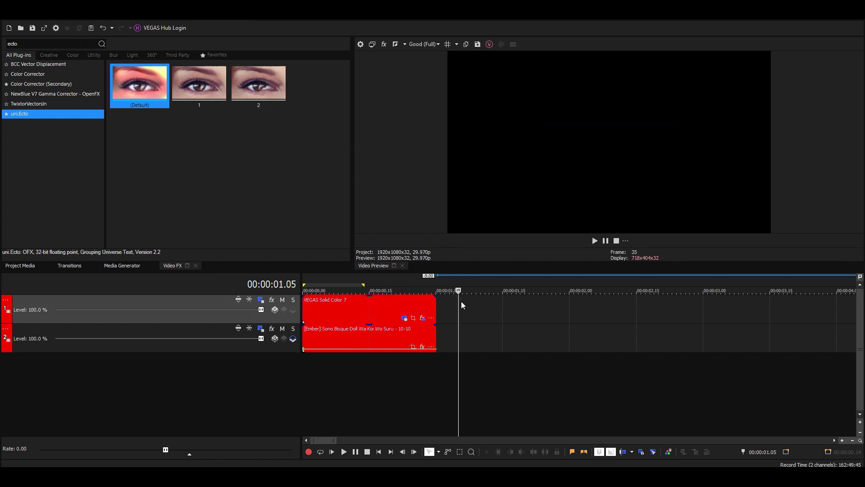
key("ctrl+shift+q")
key("ctrl+shift+q")
Add a white Solid Color on track 2 right after the existing clips and trim its end to 00:00:01.24
left_click(118, 266)
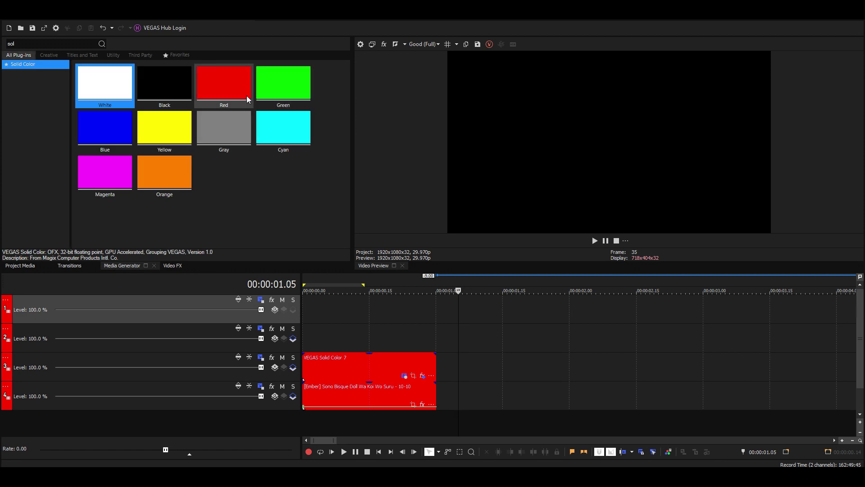
left_click_drag(102, 81, 536, 340)
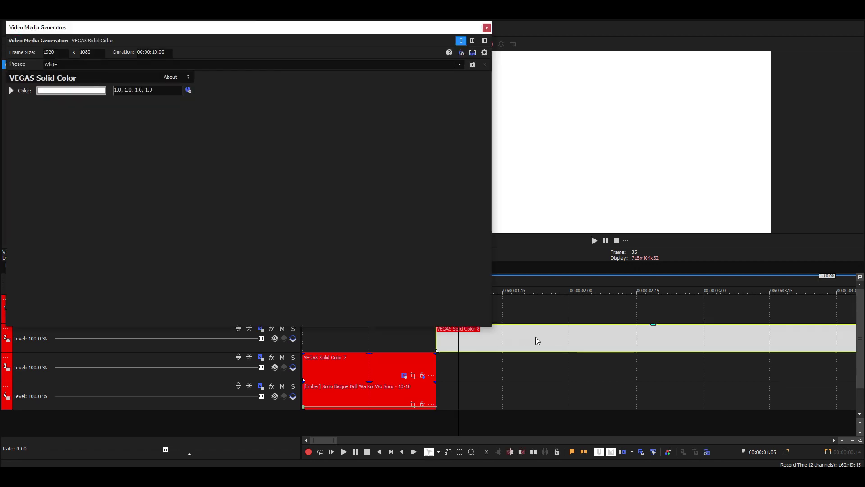
left_click(541, 337)
key("alt+]")
left_click(480, 348)
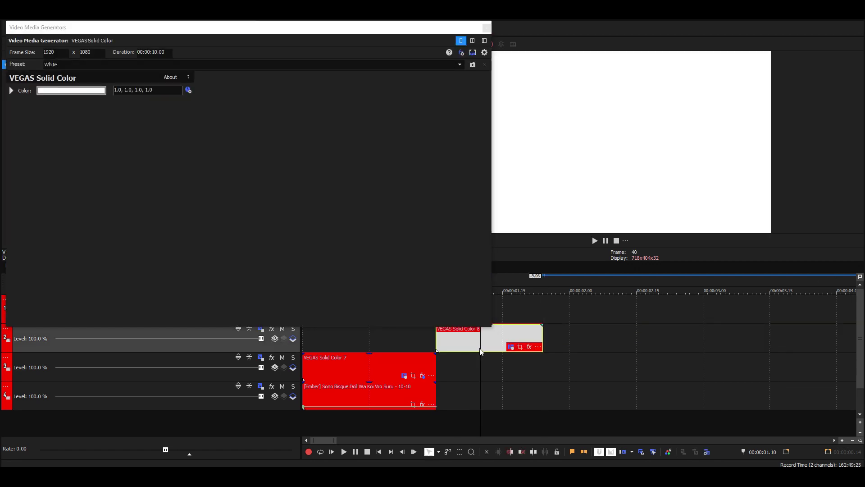
left_click(487, 27)
Add a black Solid Color on track 1 above the white one and trim it to the same end point
left_click(151, 93)
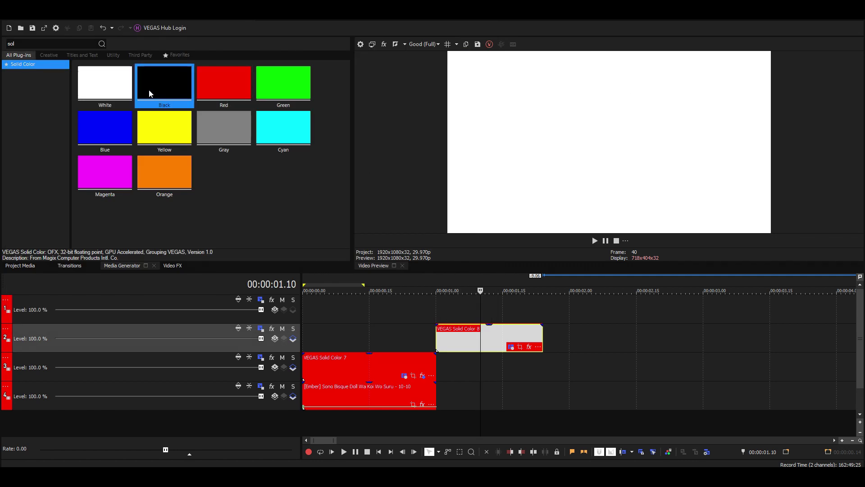
left_click_drag(151, 94, 477, 310)
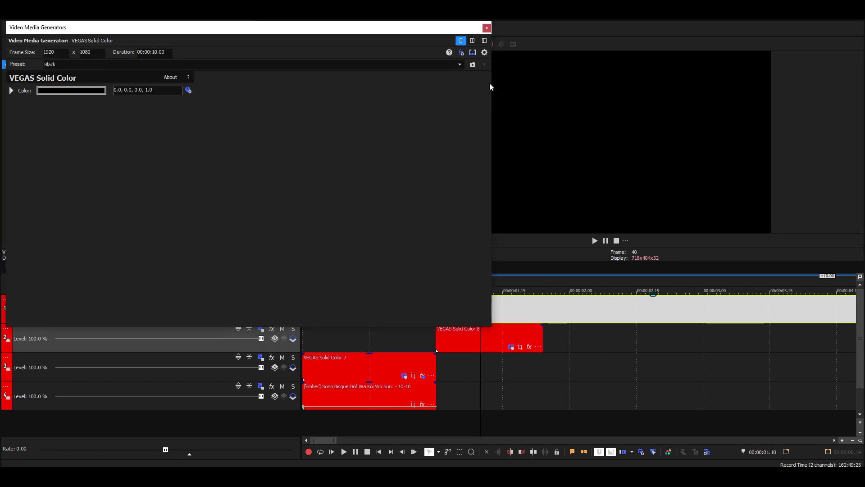
left_click(487, 28)
left_click(543, 311)
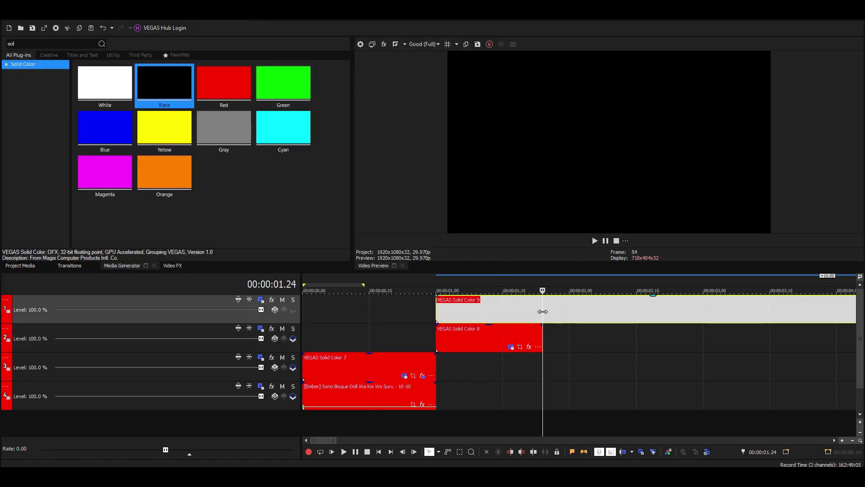
left_click_drag(543, 311, 543, 311)
Enable the Pan/Crop mask on the black solid and draw a wide rectangular mask around the middle of the frame
left_click(481, 307)
left_click(520, 318)
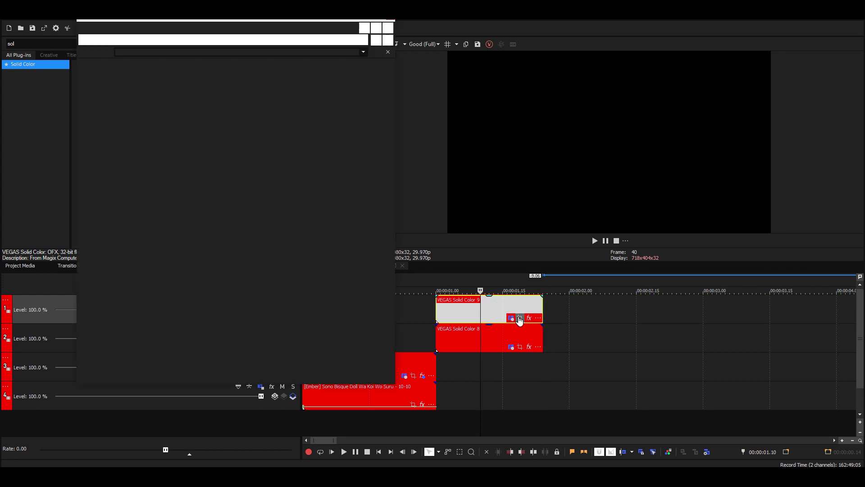
left_click(180, 358)
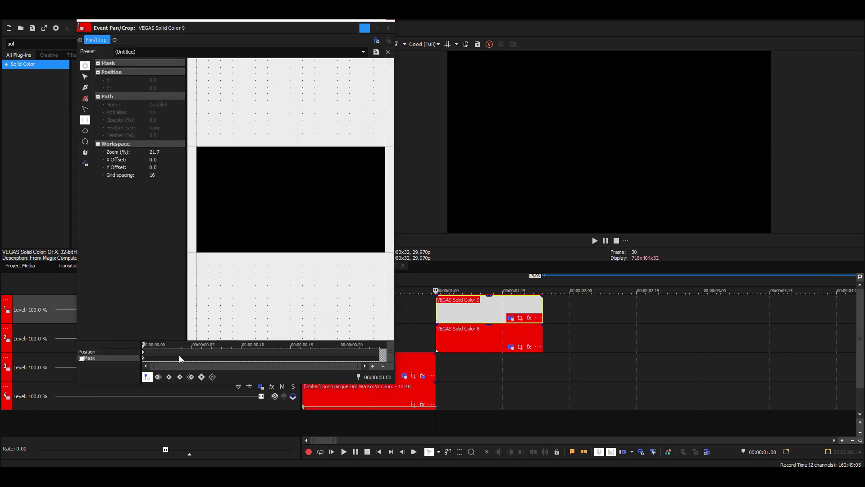
left_click(82, 359)
left_click(87, 122)
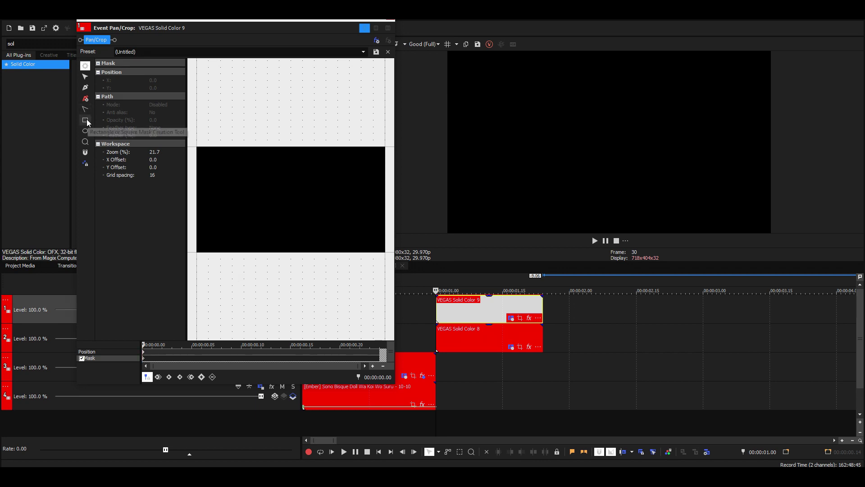
left_click_drag(244, 188, 315, 211)
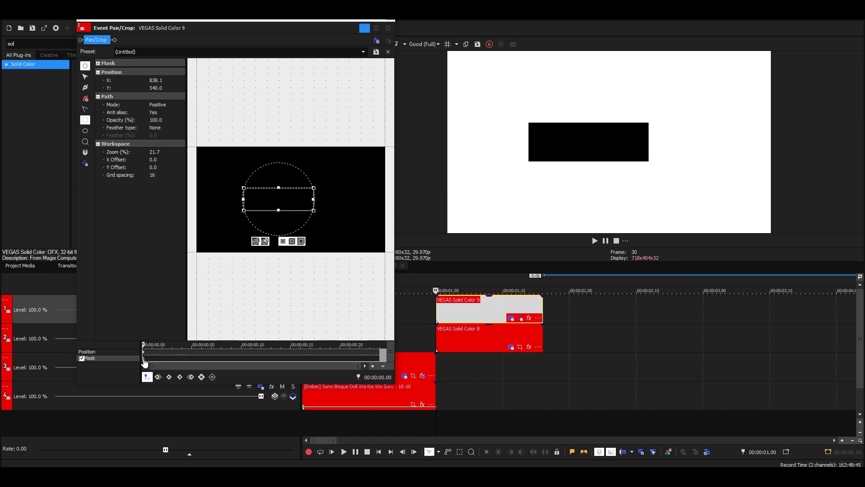
Animate the rectangular mask from a thin vertical line to full width near the event's end, change the first keyframe's interpolation, and play it back
left_click_drag(143, 358, 370, 372)
left_click_drag(314, 199, 278, 202)
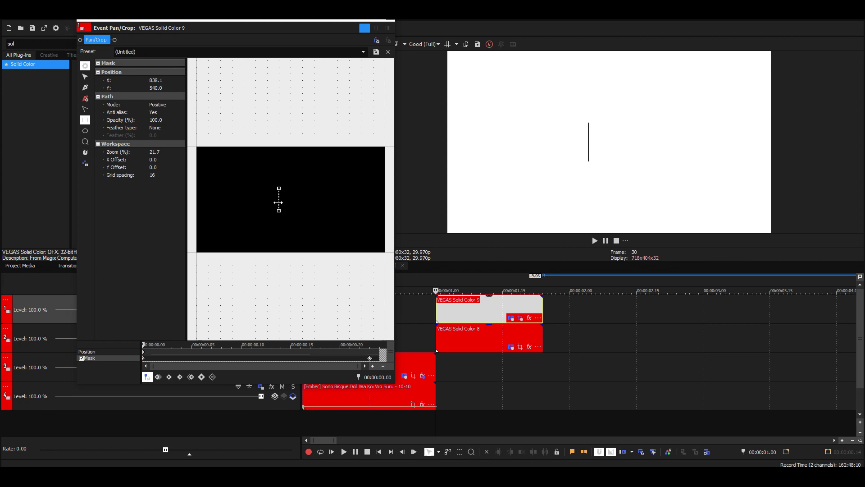
left_click_drag(278, 202, 278, 203)
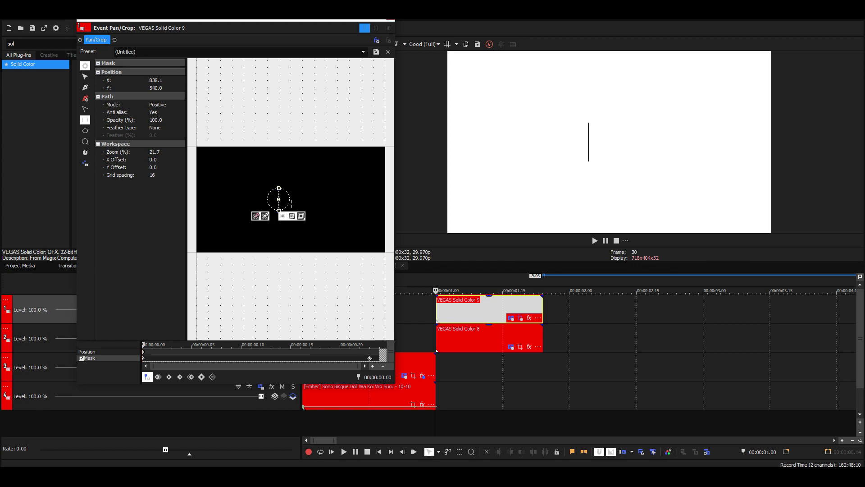
right_click(143, 359)
left_click(171, 432)
left_click(392, 19)
key("space")
key("space")
key("space")
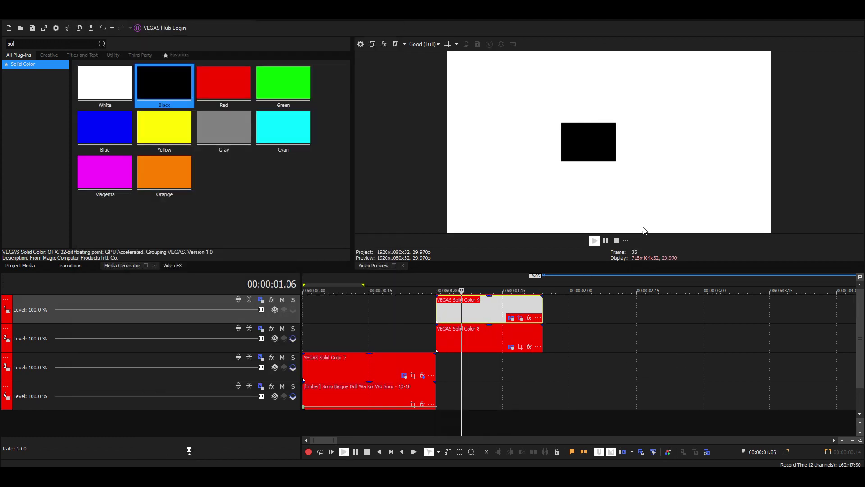
Save the uni.Ecto settings of the circular reveal's solid color as a preset named 3
left_click(484, 317)
left_click(172, 265)
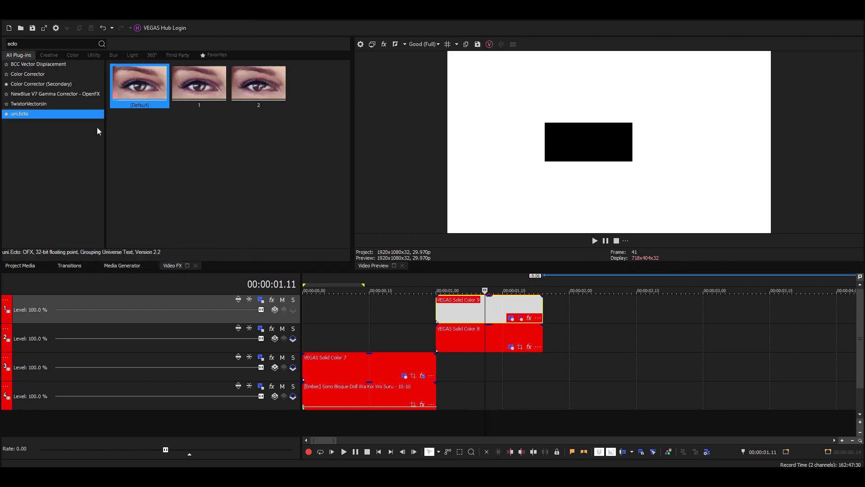
left_click(201, 82)
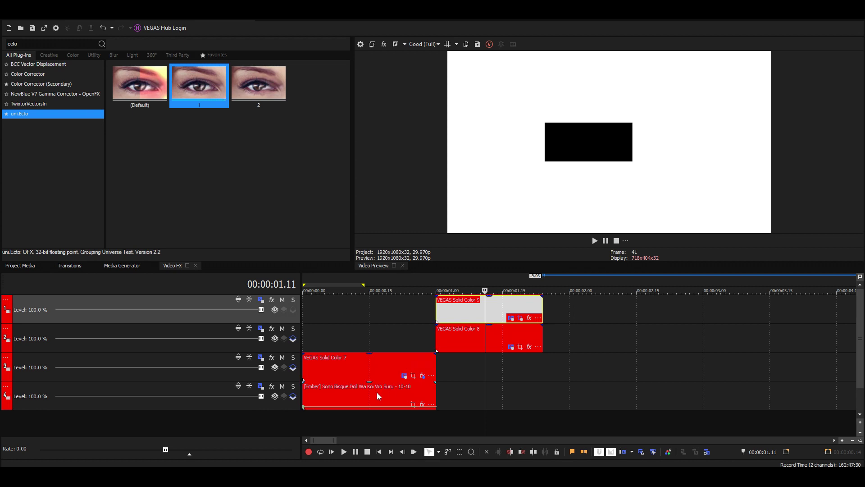
left_click(364, 372)
left_click(423, 375)
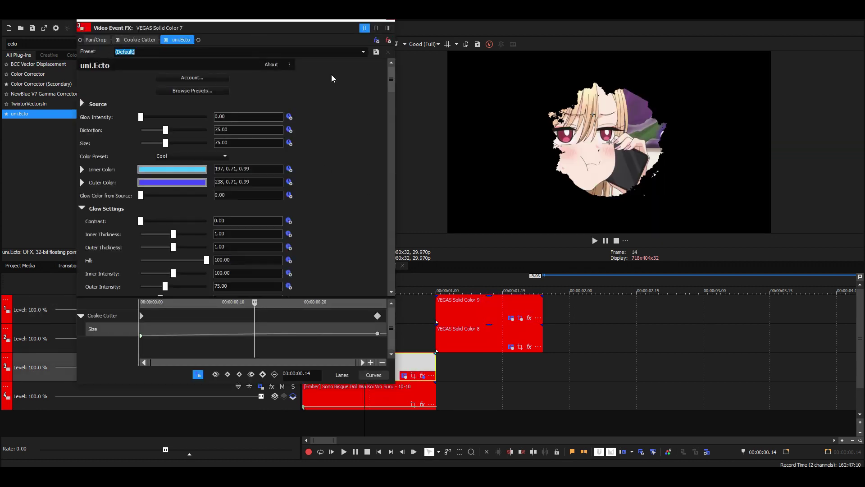
left_click(394, 23)
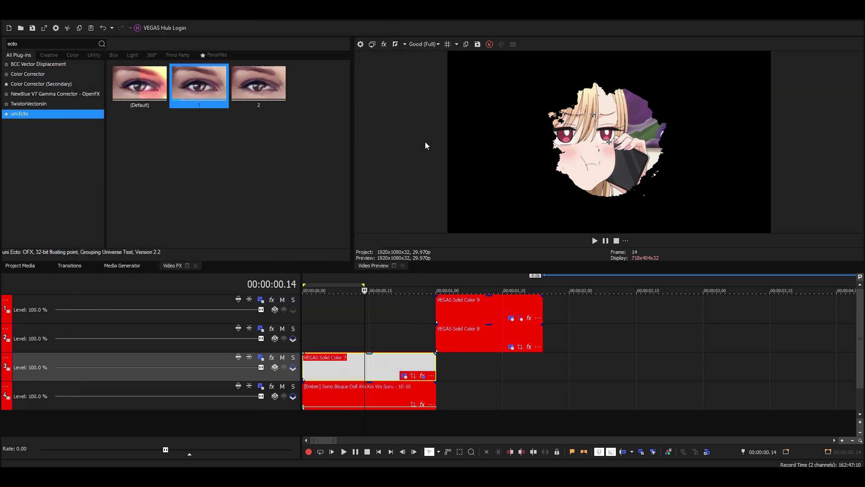
Apply uni.Ecto preset 3 to the black solid color on track 1
left_click(488, 321)
left_click(47, 114)
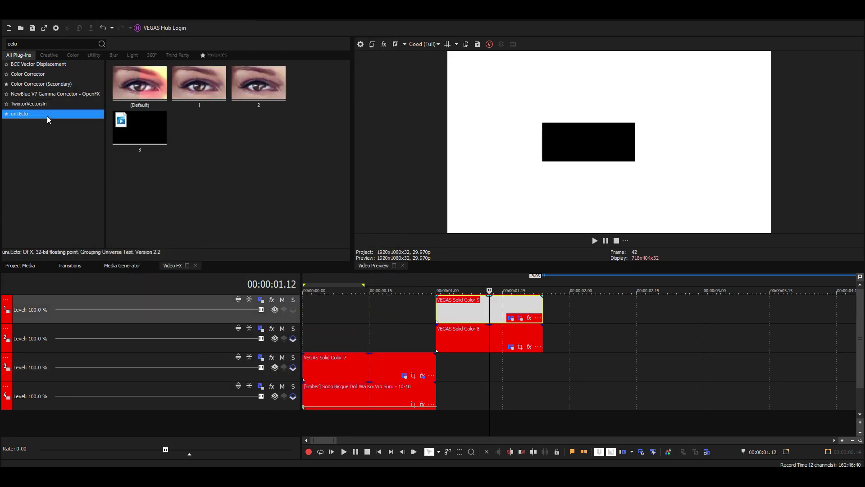
left_click_drag(140, 133, 140, 138)
left_click_drag(485, 311, 489, 309)
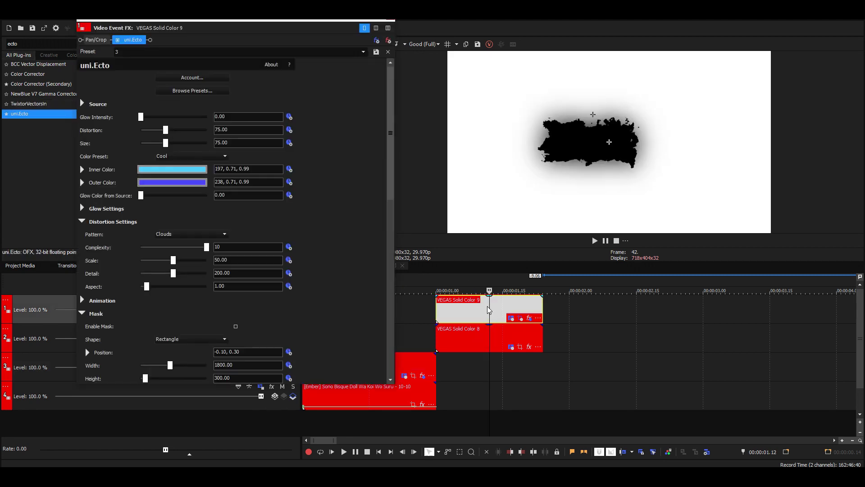
Play back the distorted rectangle and review its uni.Ecto distortion and mask settings
key("space")
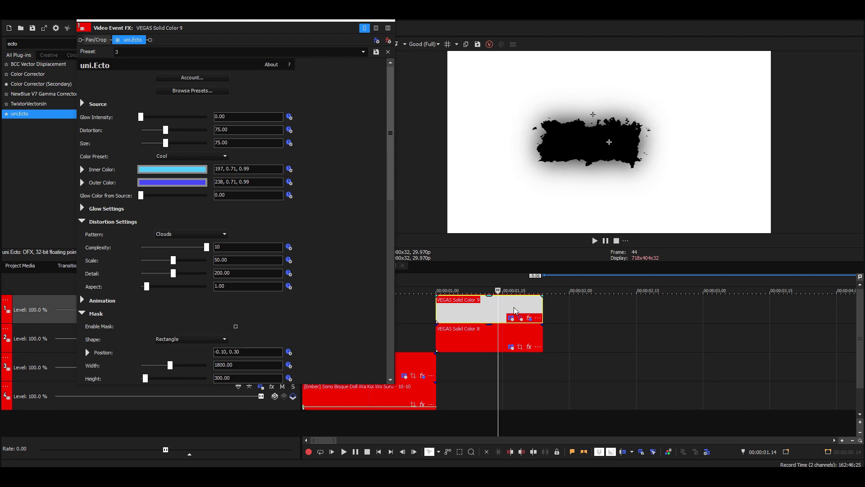
left_click(450, 312)
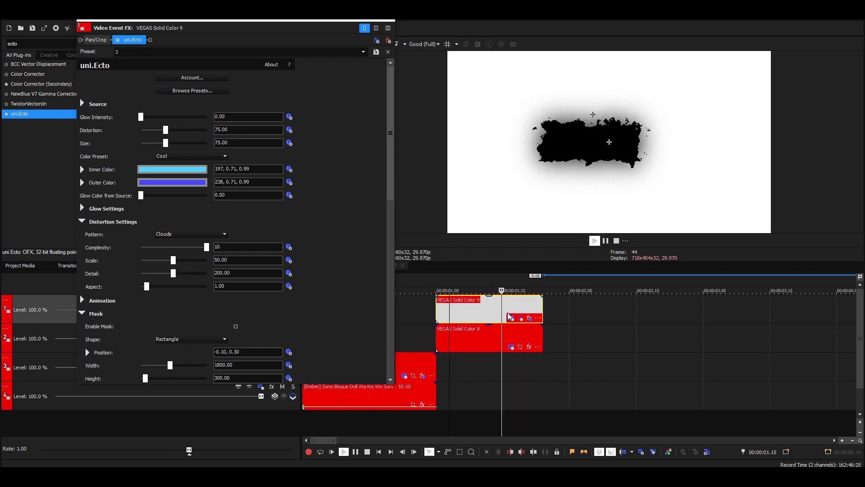
left_click(507, 308)
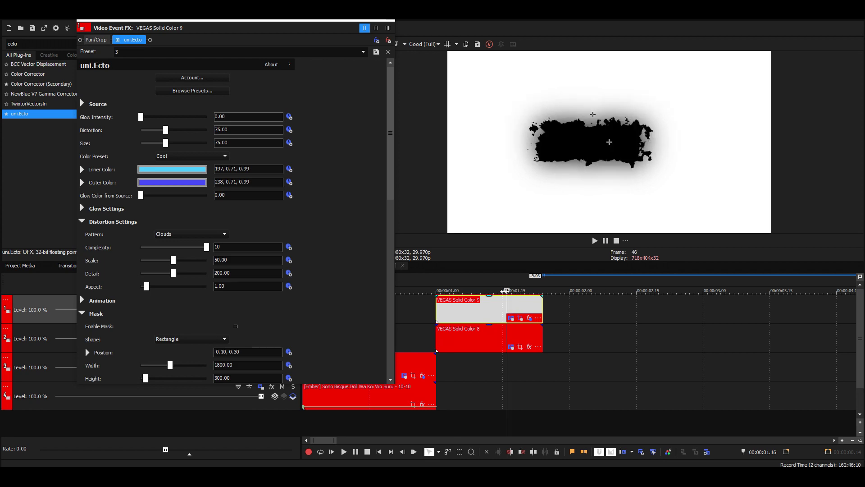
scroll(349, 213, "down", 1)
scroll(361, 189, "down", 3)
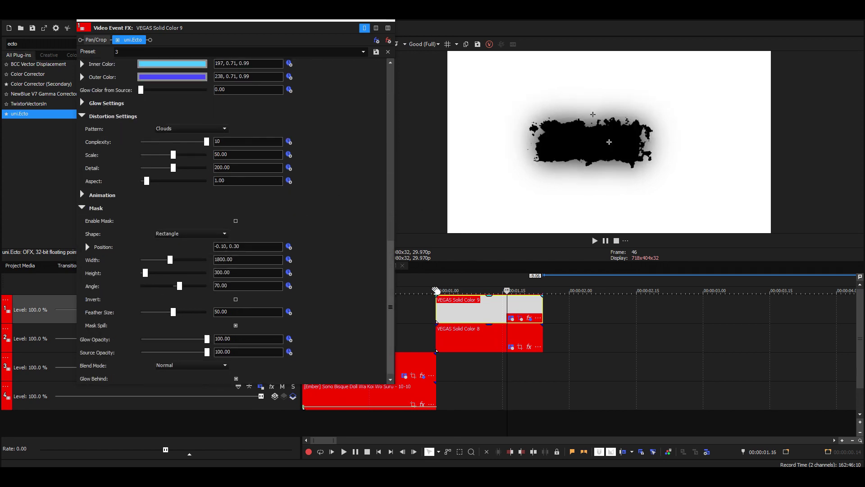
Set the uni.Ecto animation Flow and Evolution to 10 on the black rectangle's solid color and play back the result
left_click(437, 290)
key("space")
key("space")
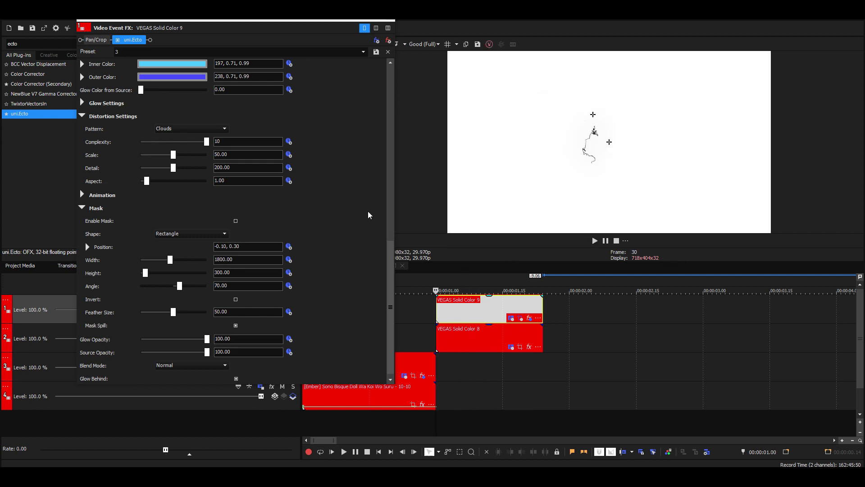
left_click(81, 195)
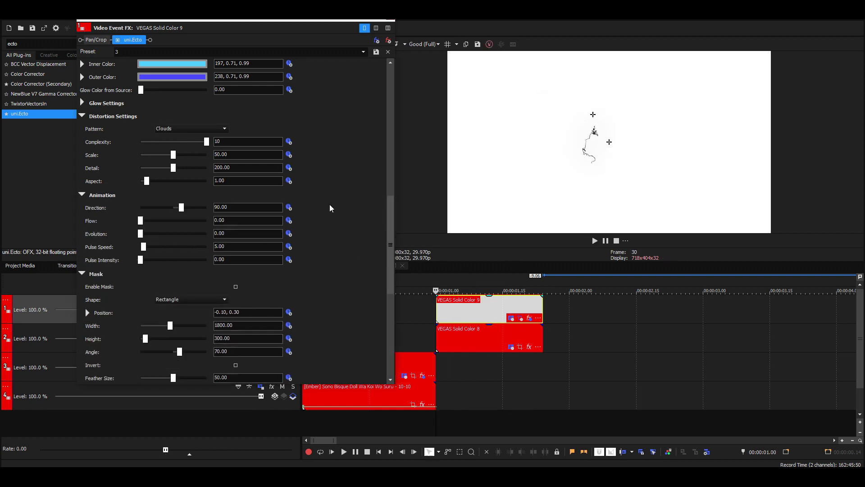
scroll(330, 208, "down", 2)
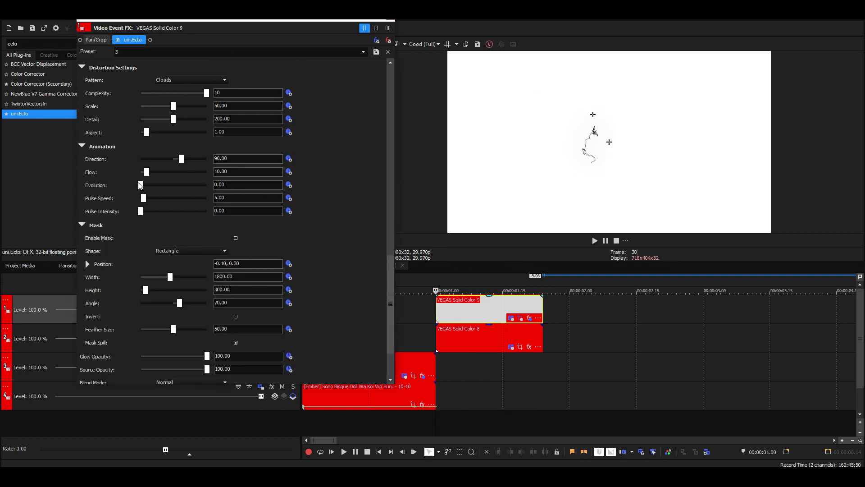
left_click_drag(139, 185, 146, 186)
key("space")
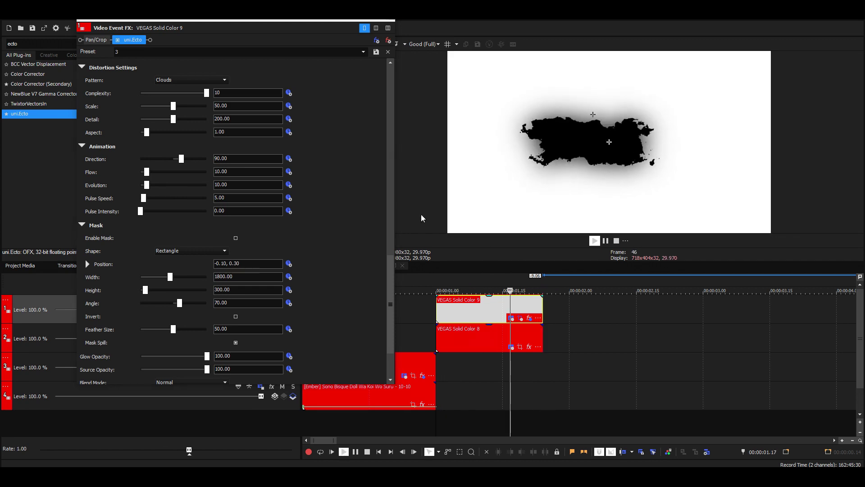
key("space")
Lower the rectangle's uni.Ecto Distortion to 50, play back the reveal, and close the effect settings
scroll(353, 181, "up", 7)
left_click_drag(246, 130, 68, 132)
type("56")
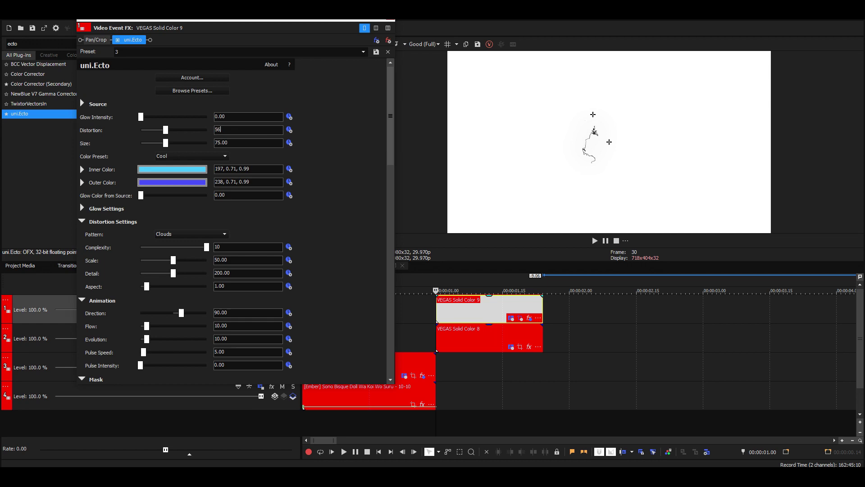
key("BackSpace")
type("0")
key("Return")
key("space")
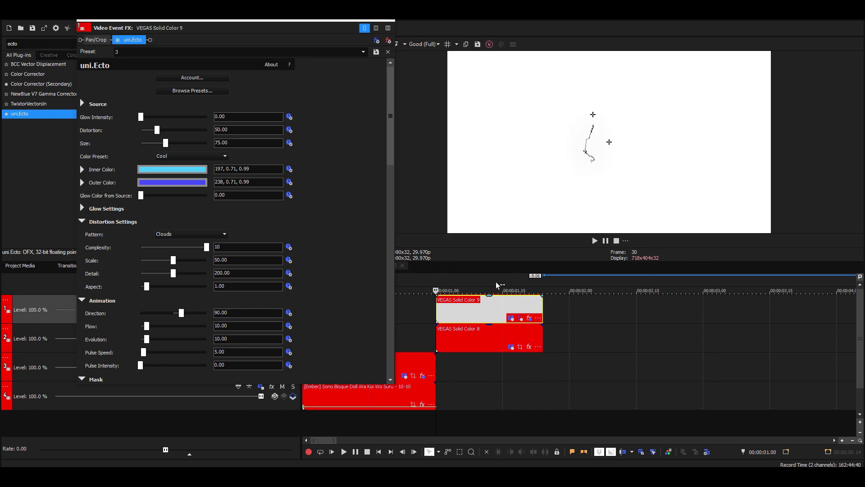
key("space")
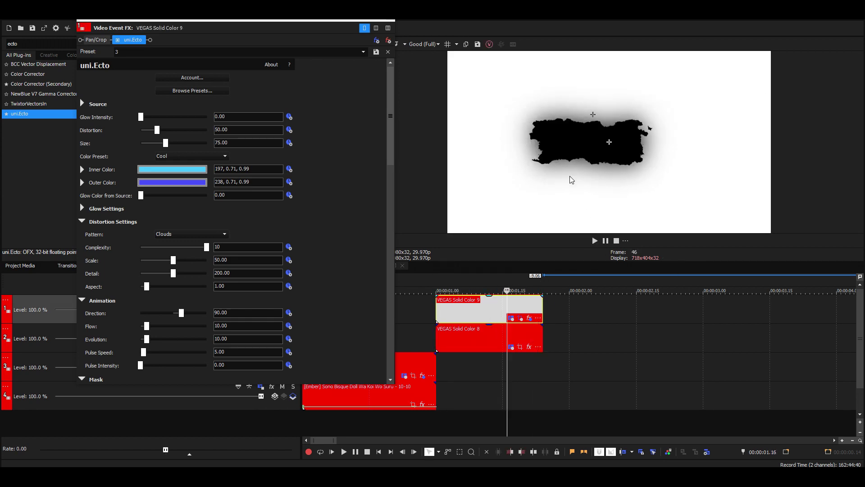
key("space")
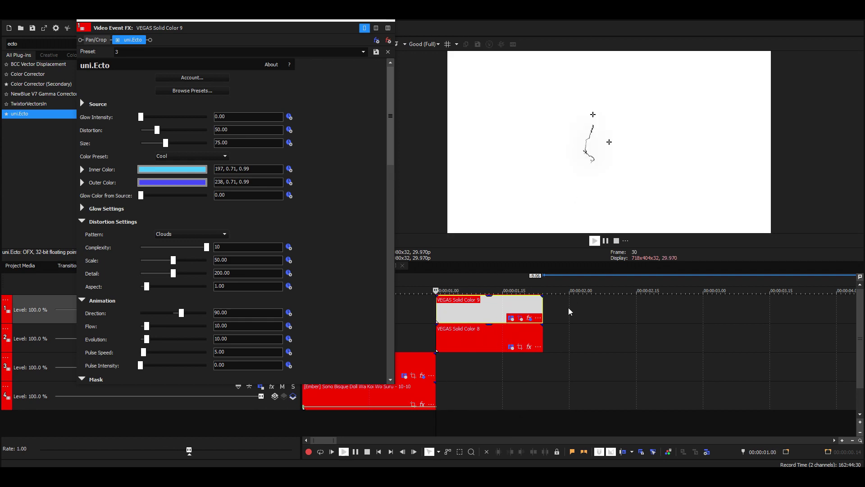
key("space")
left_click(390, 21)
Play back the circular anime reveal and the expanding black rectangle reveal to compare the two finished effects
left_click(405, 334)
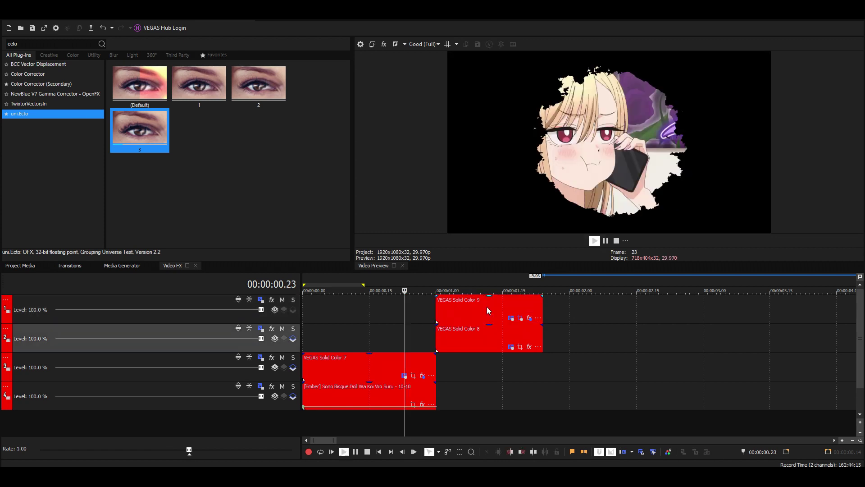
key("space")
key("space")
left_click(307, 319)
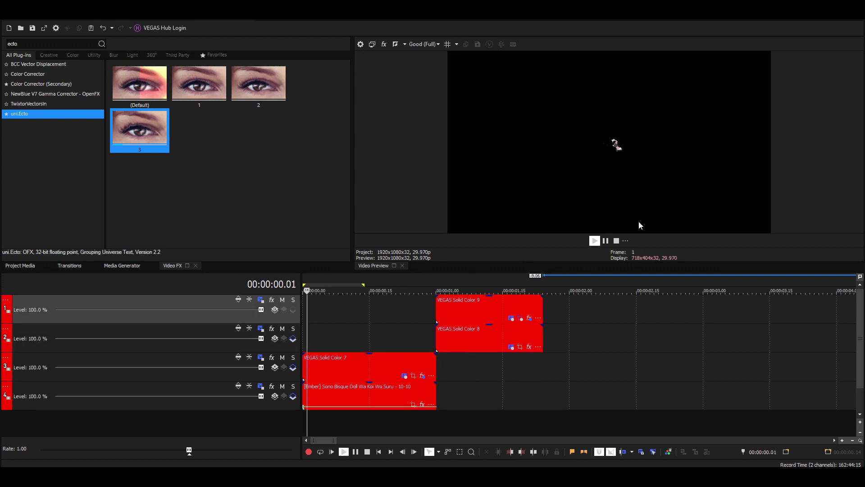
key("space")
key("space")
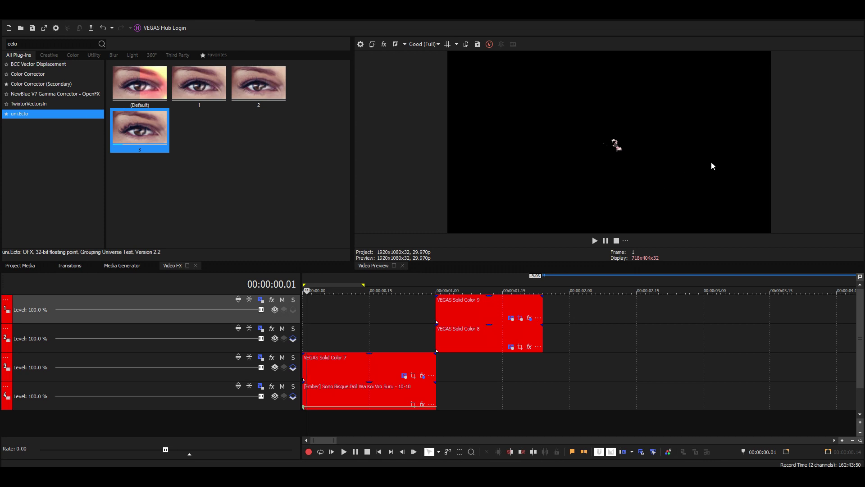
left_click(435, 288)
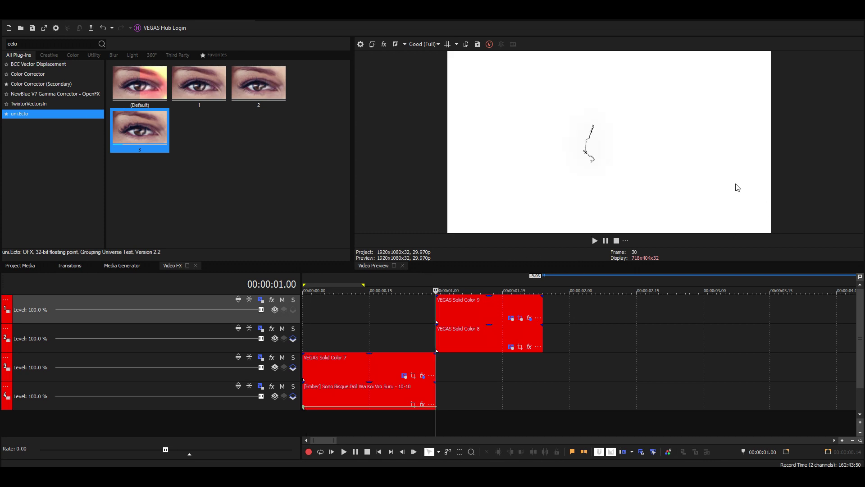
key("space")
key("space")
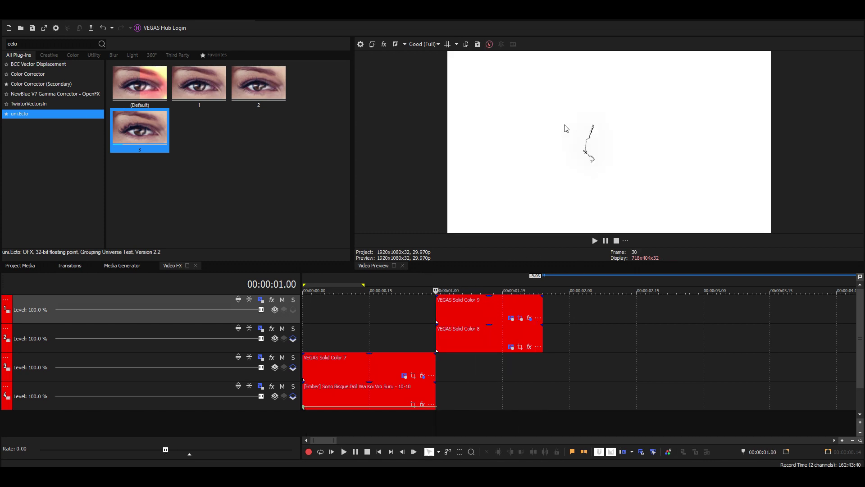